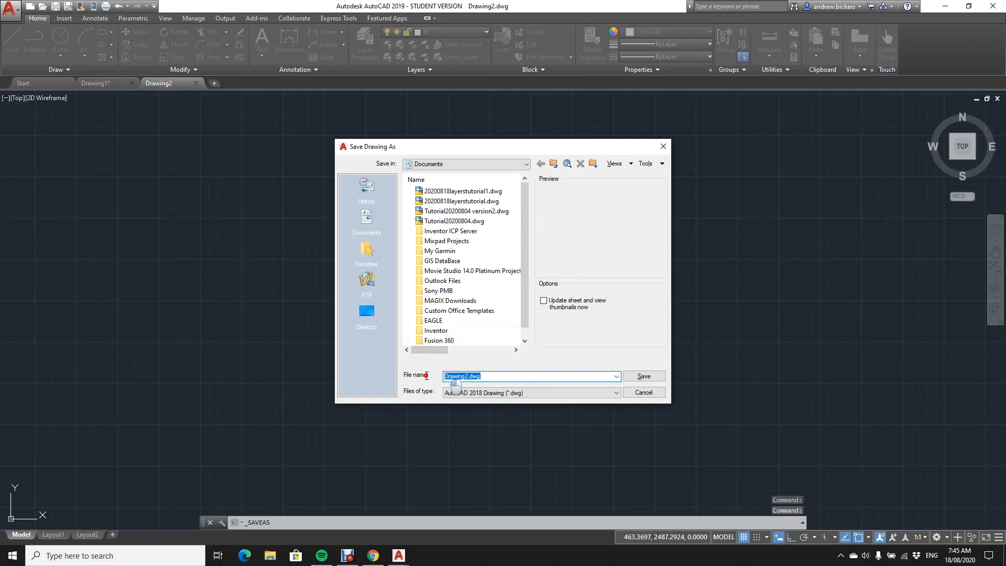
Save the drawing as 20200818layerstutorial3 in the Documents folder
{"action": "type", "text": "2020"}
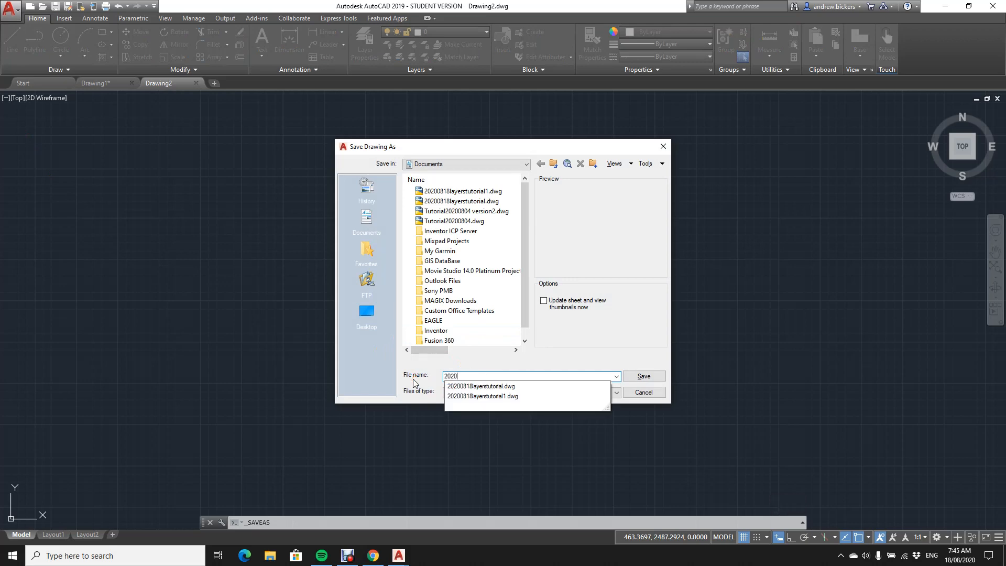
{"action": "type", "text": "0818layerstutorial3"}
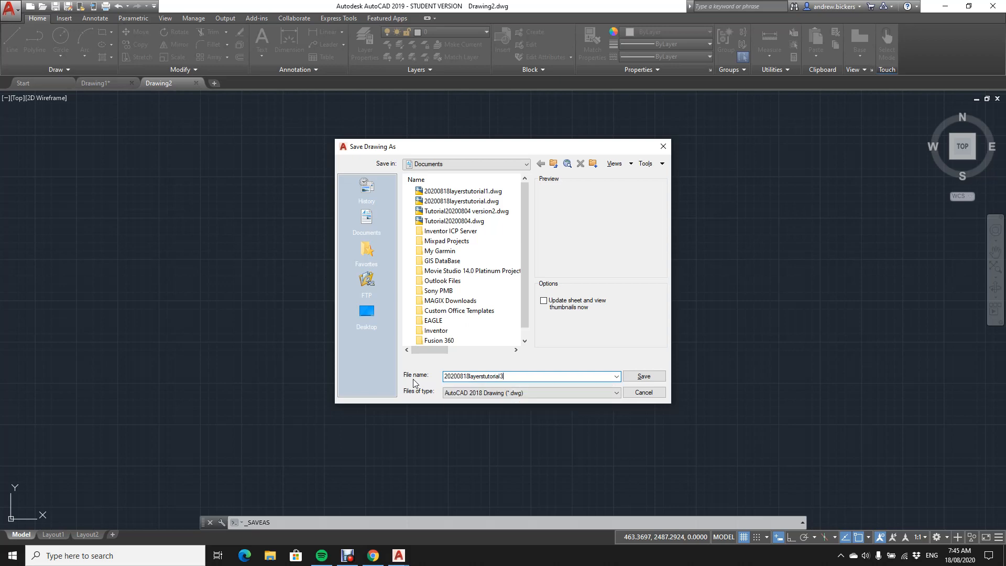
{"action": "left_click", "coordinate": [650, 376]}
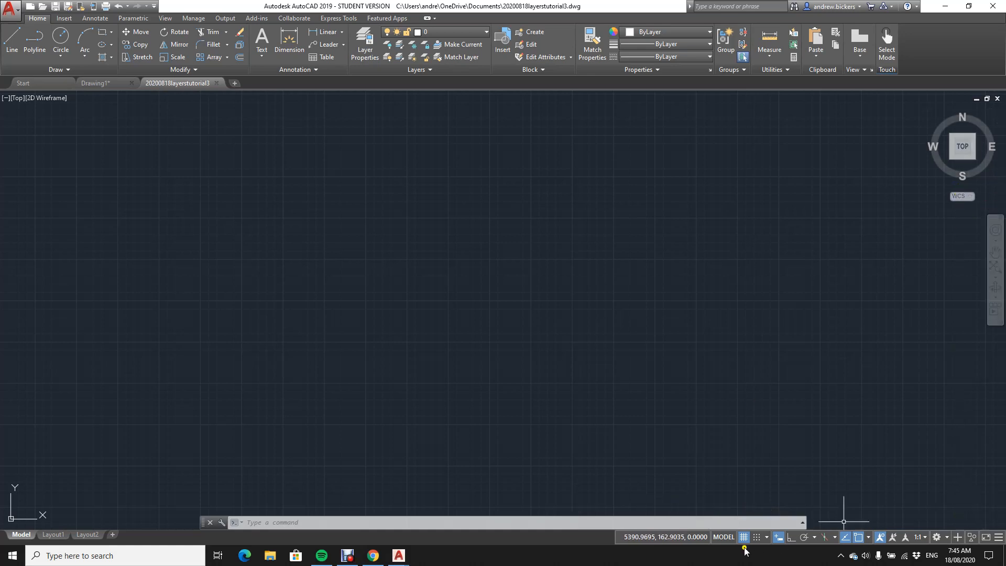
{"action": "left_click", "coordinate": [1000, 537]}
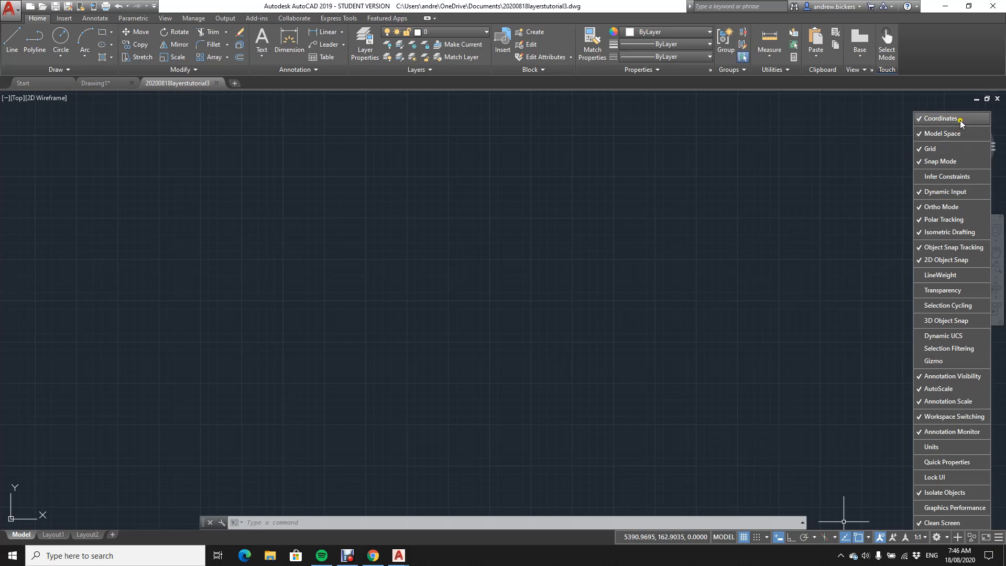
{"action": "left_click", "coordinate": [998, 540]}
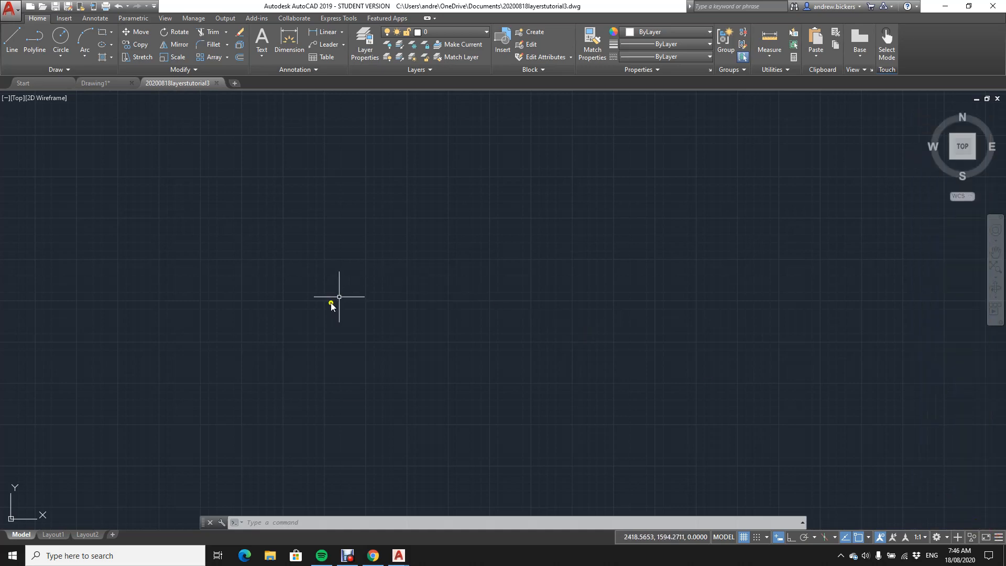
Zoom to a window from 0,0 to 100,100, leaving some margin around the origin
{"action": "left_click", "coordinate": [267, 523]}
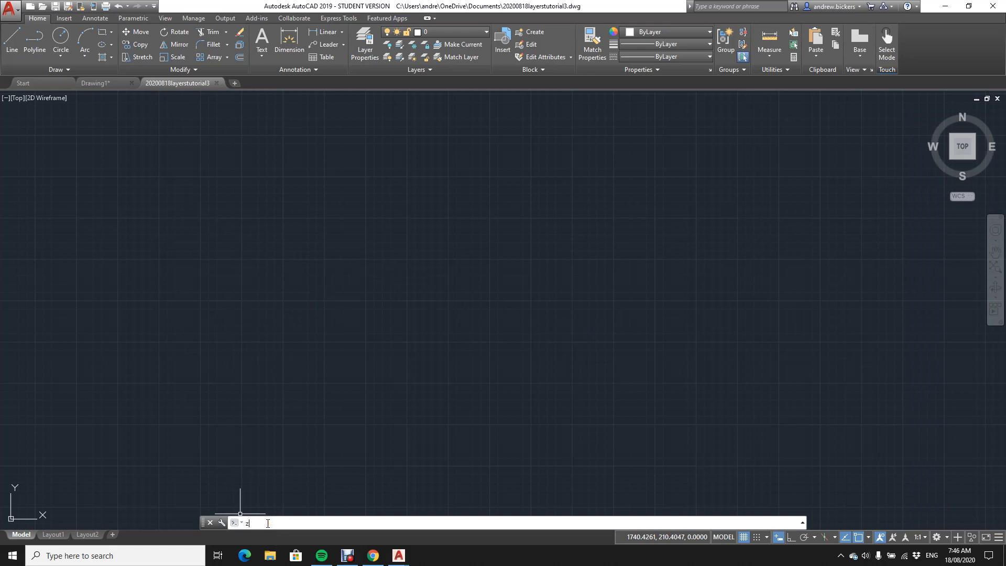
{"action": "type", "text": "zoom"}
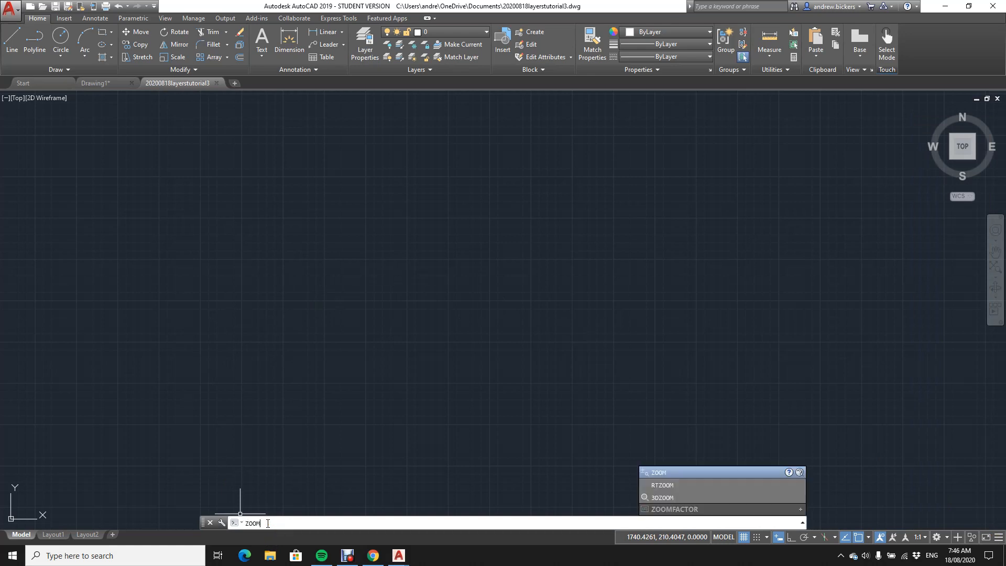
{"action": "key", "text": "Return"}
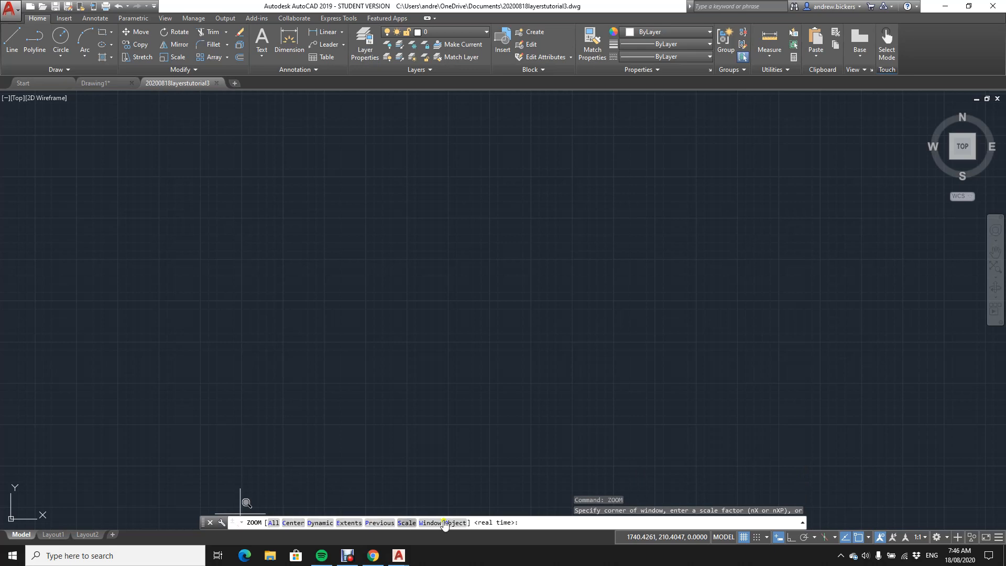
{"action": "left_click", "coordinate": [532, 524]}
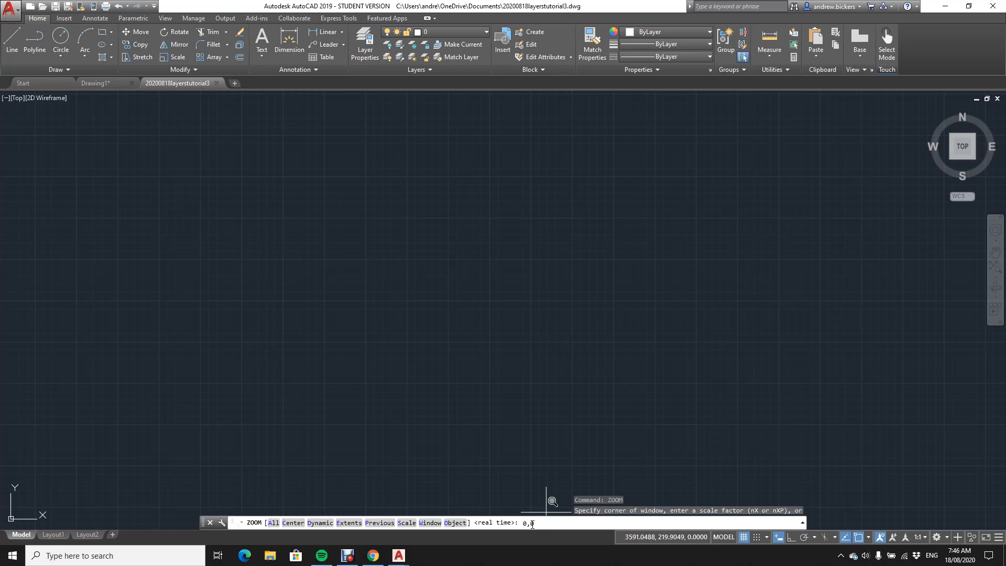
{"action": "key", "text": "Return"}
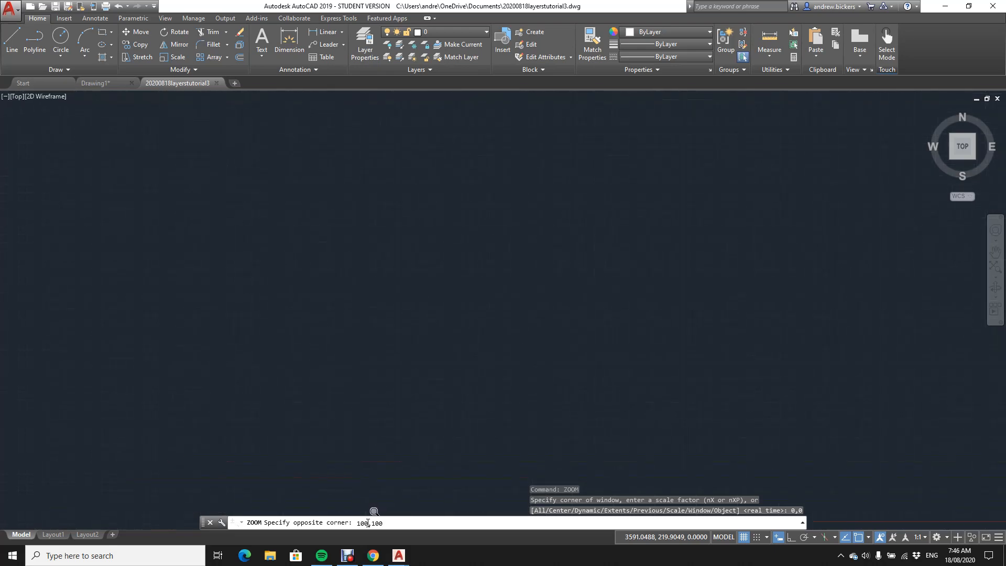
{"action": "key", "text": "Return"}
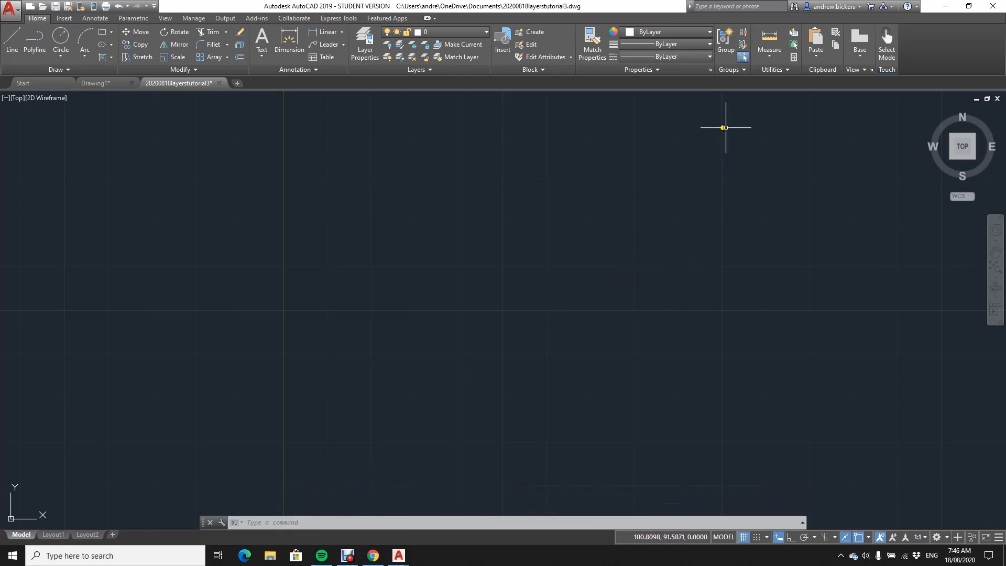
{"action": "scroll", "coordinate": [472, 343], "scroll_direction": "down", "scroll_amount": 2}
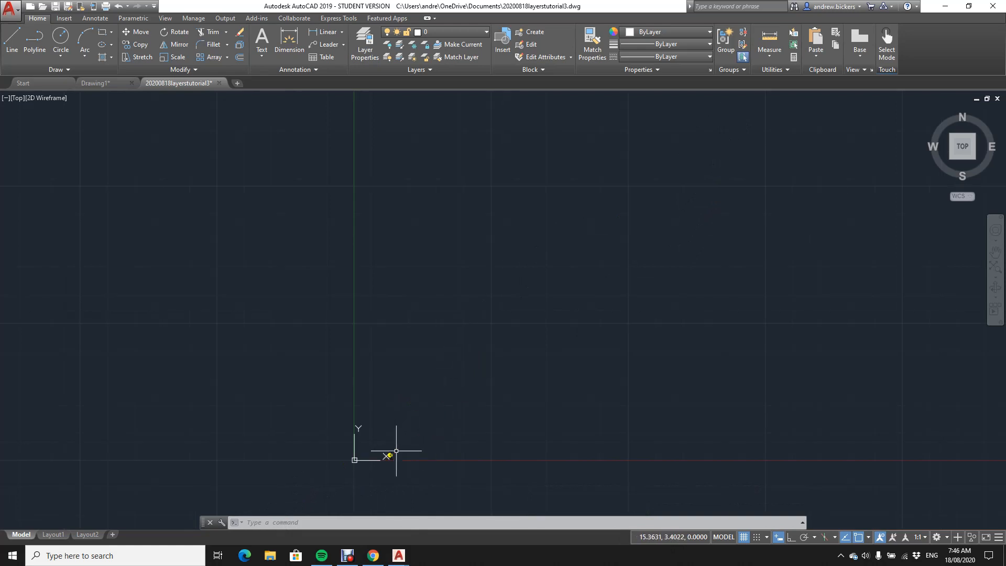
Draw a rectangle with its first corner at 10,10 and its opposite corner at 110,110
{"action": "left_click", "coordinate": [102, 35]}
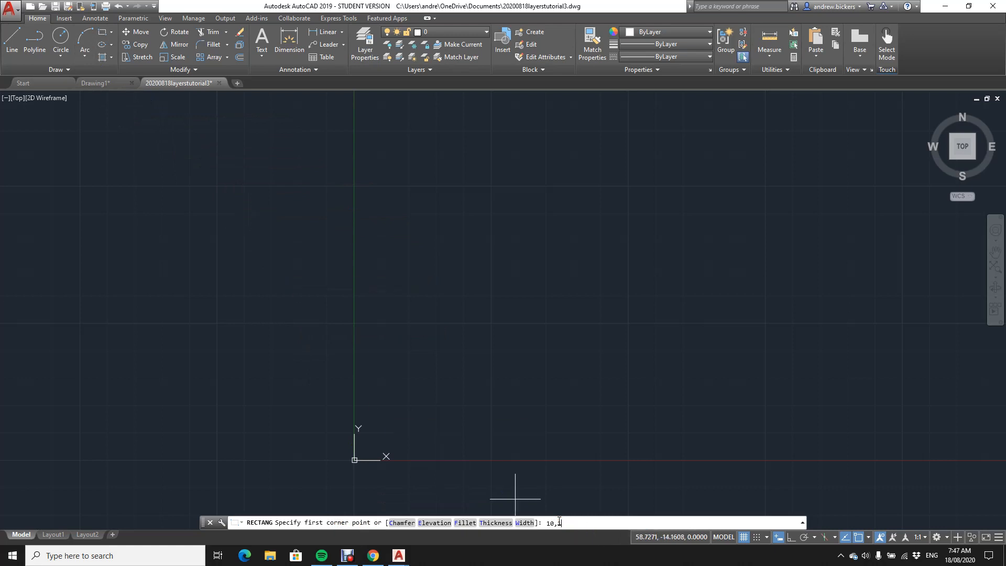
{"action": "key", "text": "Return"}
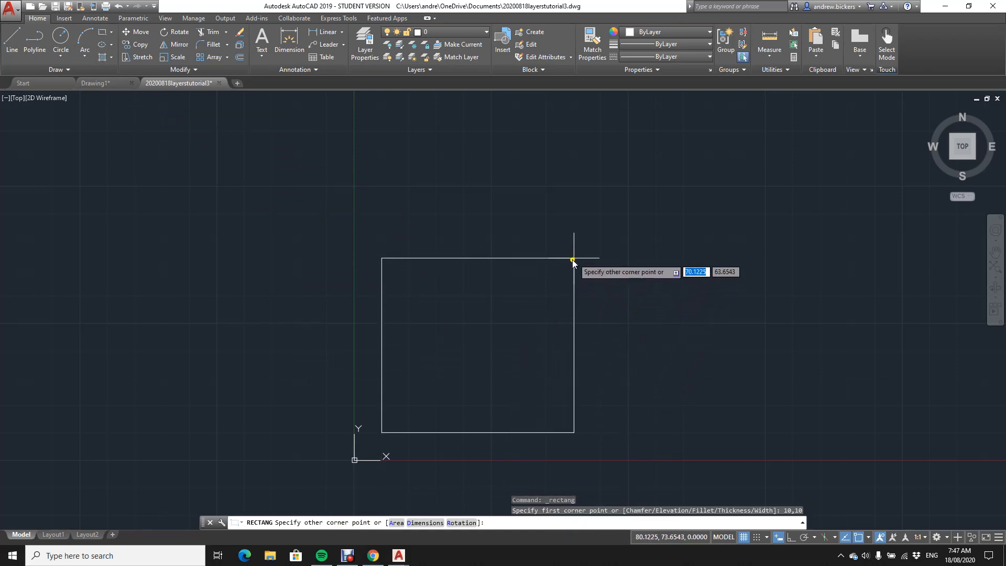
{"action": "left_click", "coordinate": [495, 523]}
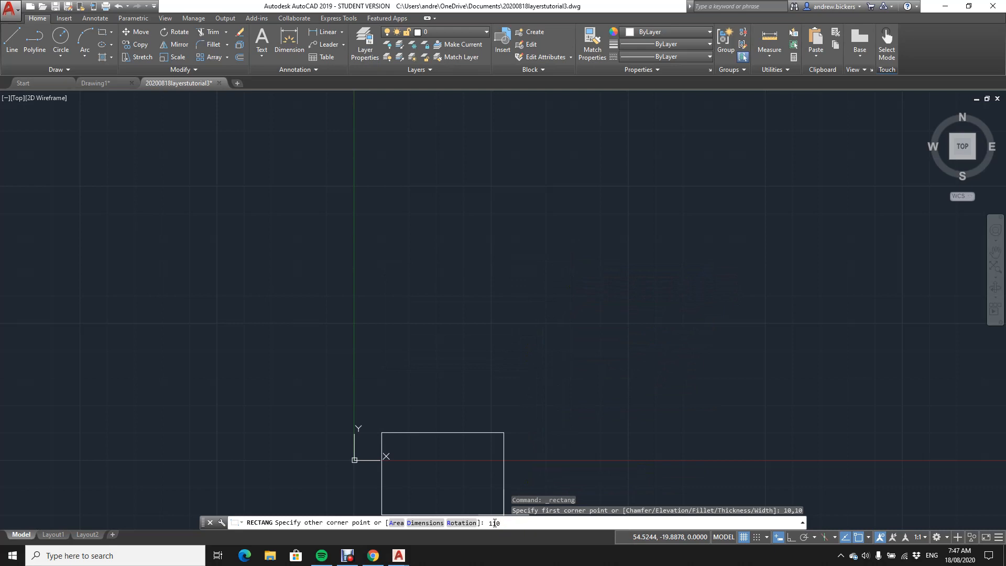
{"action": "key", "text": "Return"}
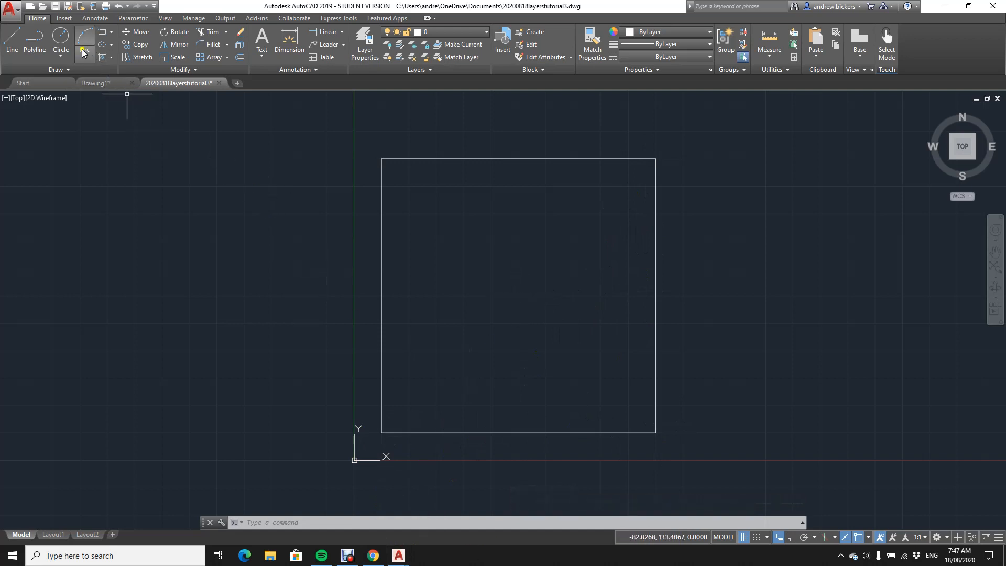
Draw a circle centred at 60,60 inside the rectangle with a radius of 40
{"action": "left_click", "coordinate": [64, 40]}
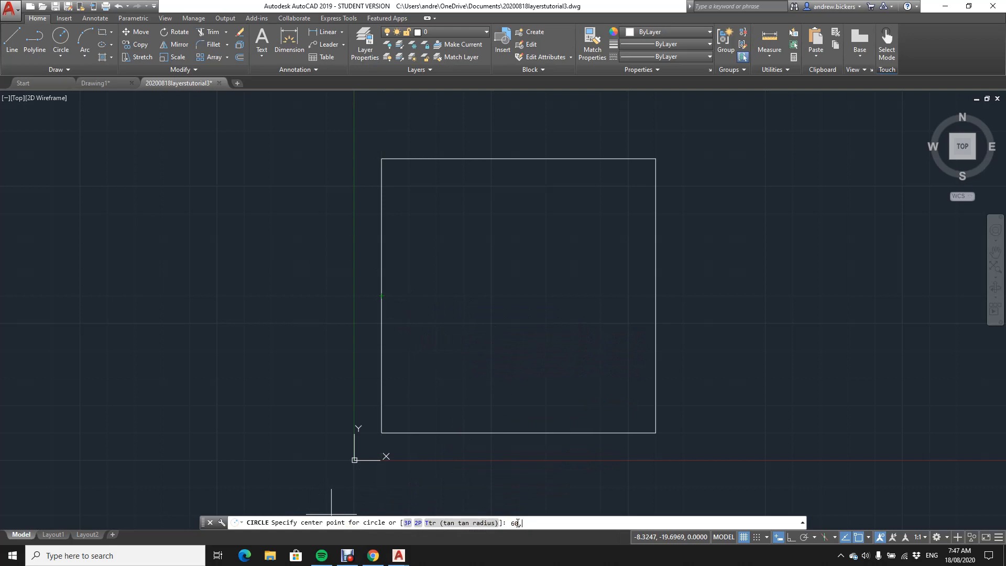
{"action": "key", "text": "Return"}
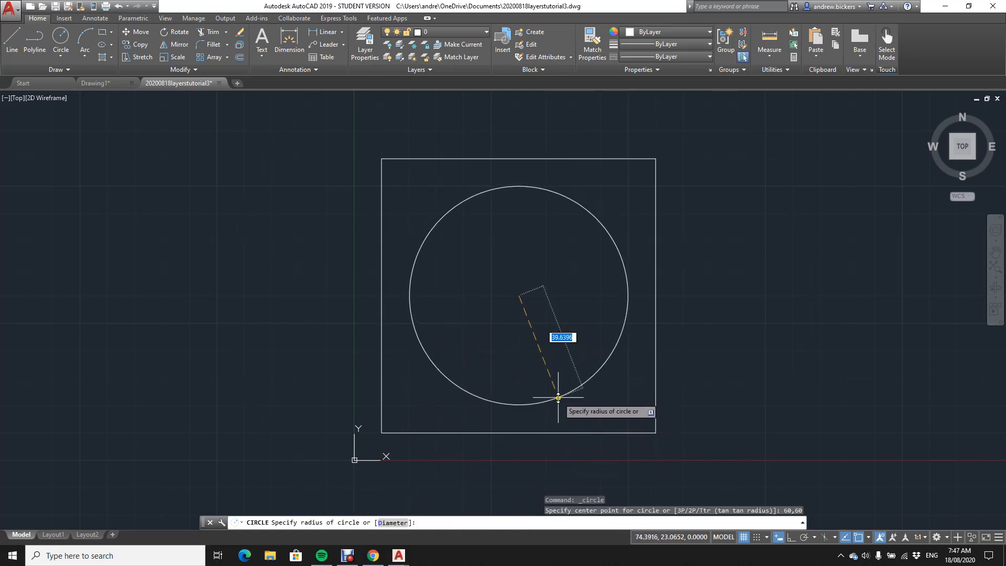
{"action": "type", "text": "40"}
{"action": "key", "text": "Return"}
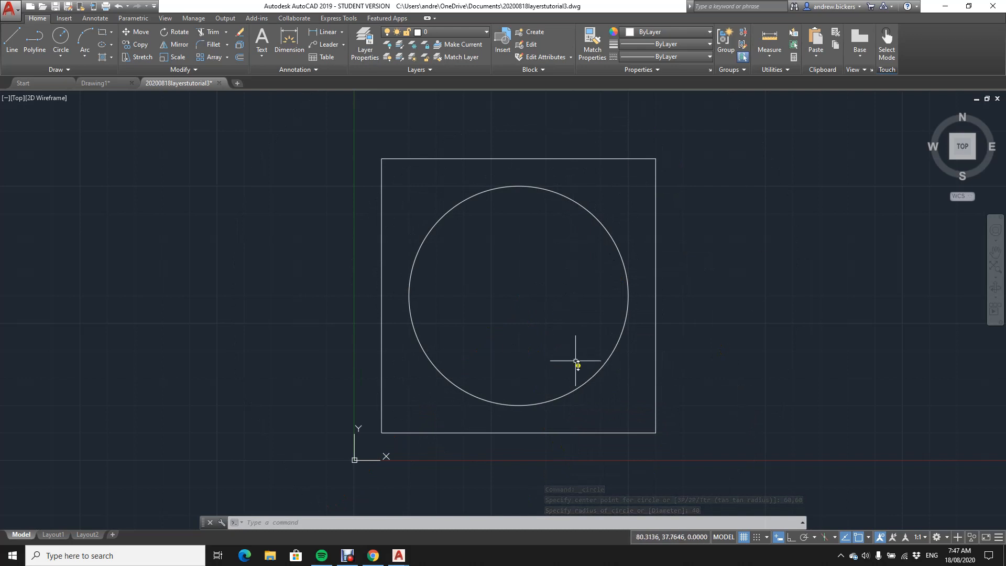
Open the Layer Properties Manager and move it clear of the rectangle and circle
{"action": "left_click", "coordinate": [367, 50]}
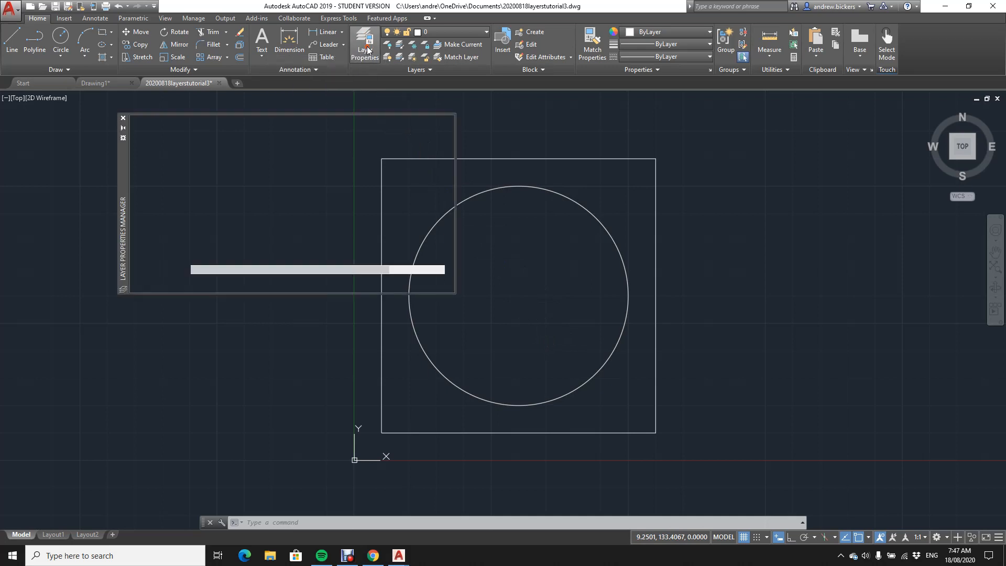
{"action": "left_click", "coordinate": [125, 188]}
{"action": "left_click_drag", "start_coordinate": [124, 187], "coordinate": [24, 193]}
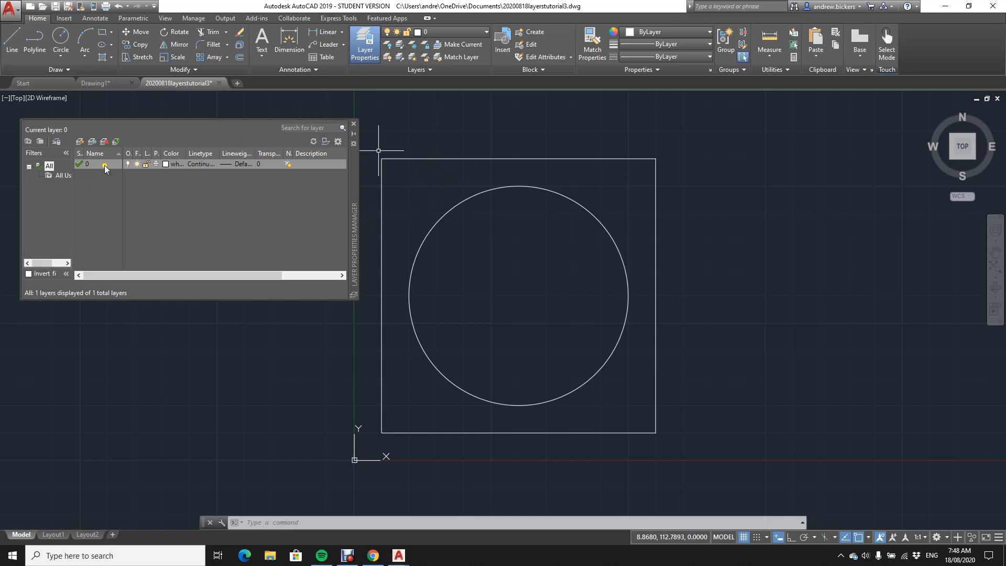
Create a new layer, make it the current layer and name it cut
{"action": "left_click", "coordinate": [80, 142]}
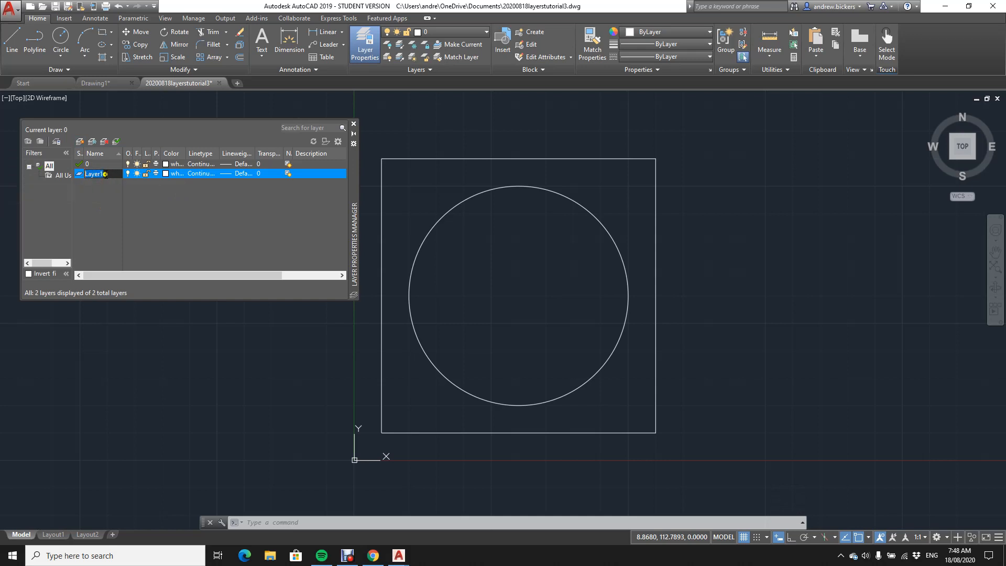
{"action": "right_click", "coordinate": [104, 173]}
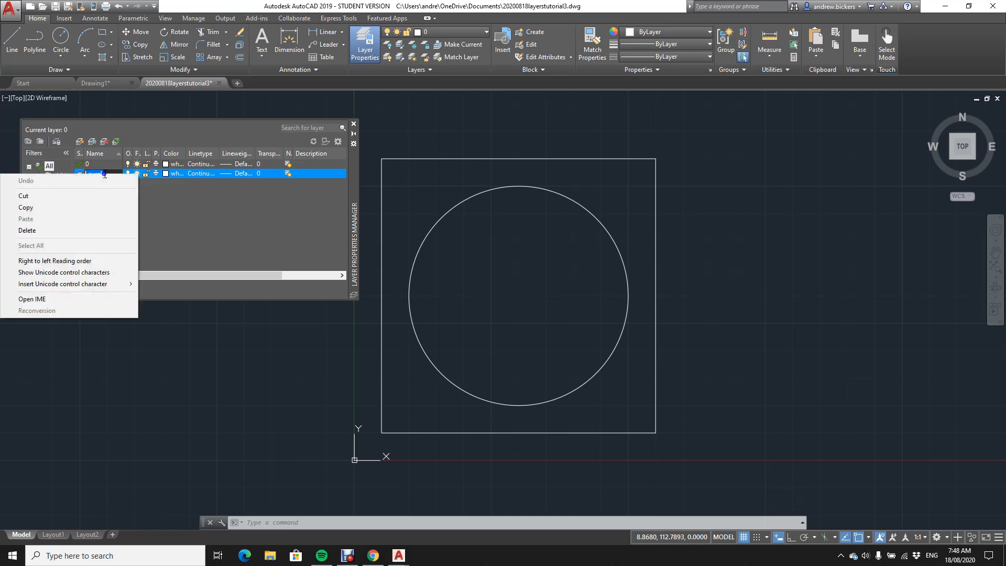
{"action": "left_click", "coordinate": [177, 212]}
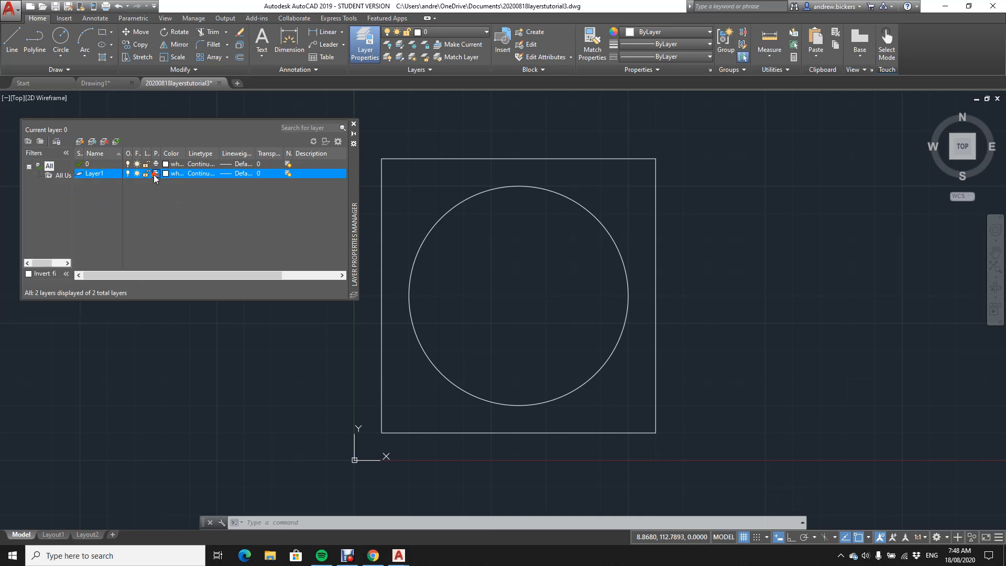
{"action": "right_click", "coordinate": [153, 174]}
{"action": "left_click", "coordinate": [95, 205]}
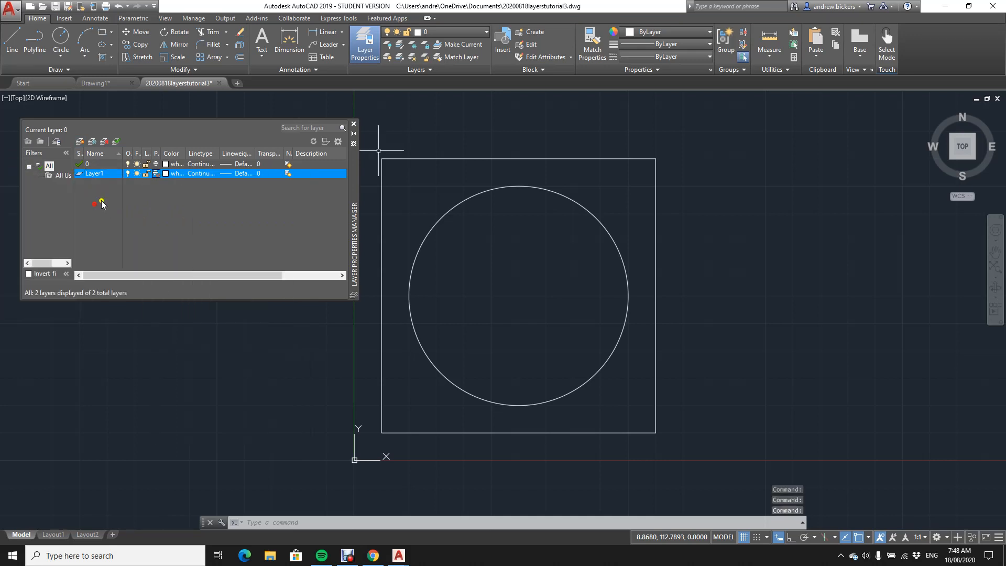
{"action": "double_click", "coordinate": [111, 174]}
{"action": "right_click", "coordinate": [110, 173]}
{"action": "left_click", "coordinate": [139, 229]}
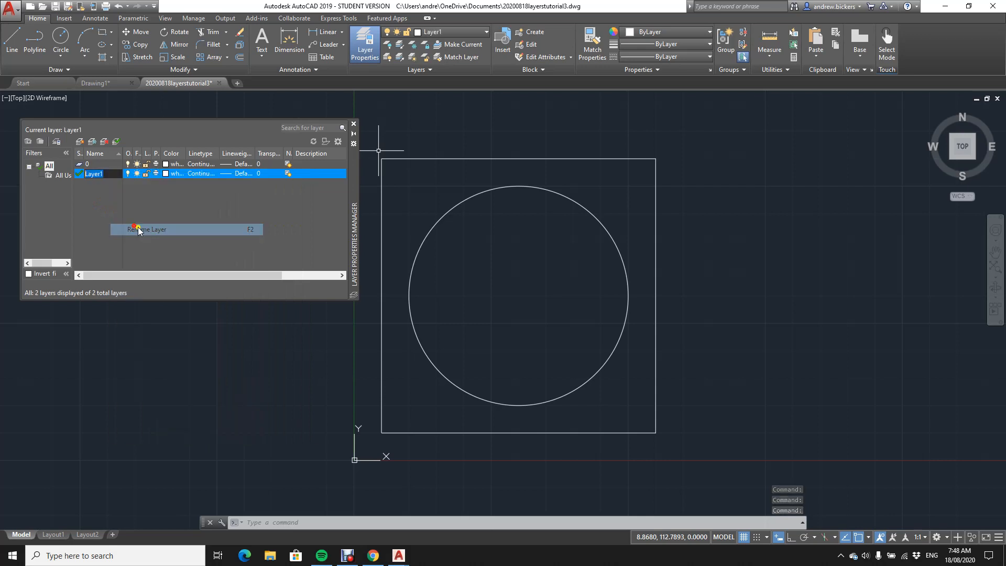
{"action": "type", "text": "cut"}
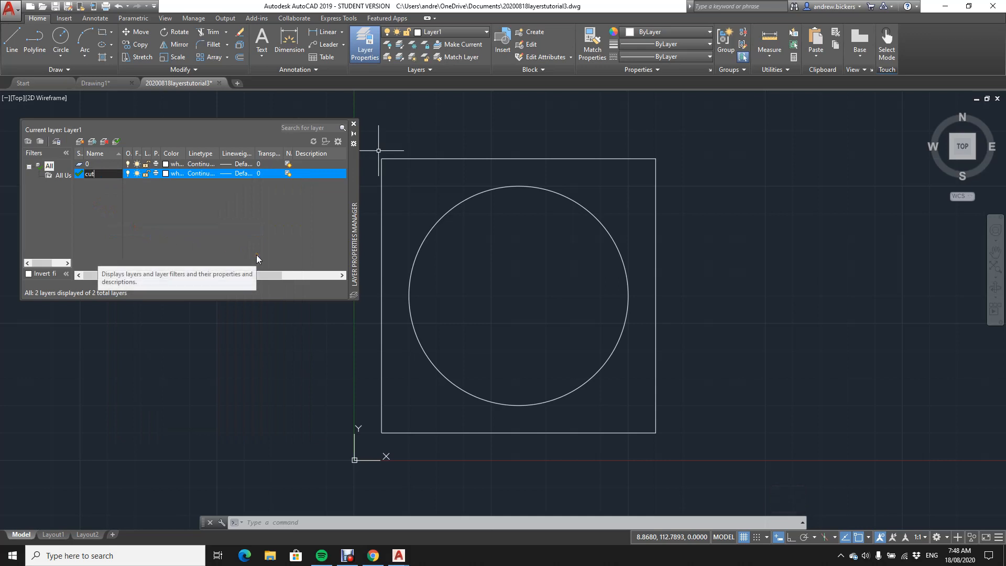
{"action": "key", "text": "Return"}
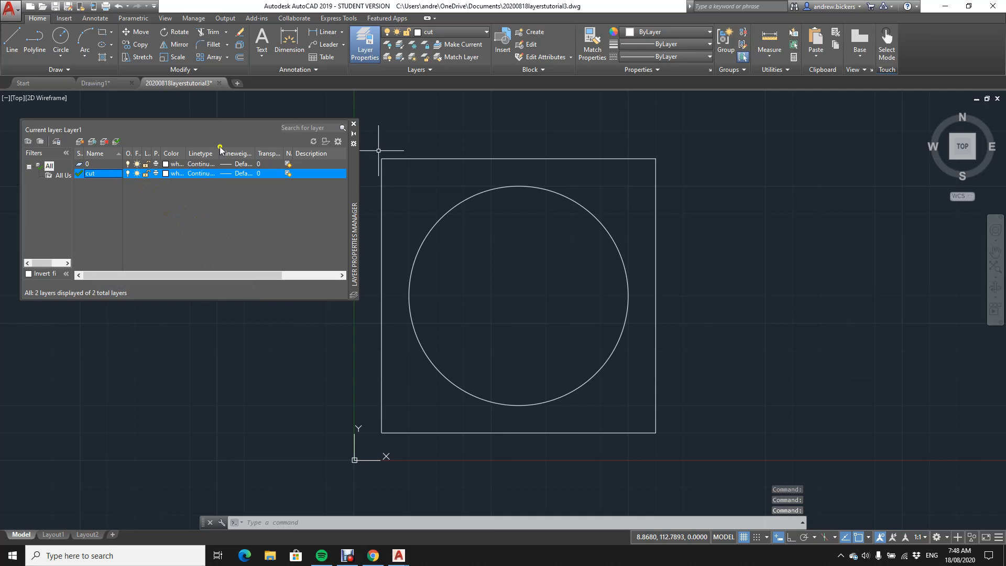
Create a second new layer named engrave
{"action": "left_click", "coordinate": [79, 141]}
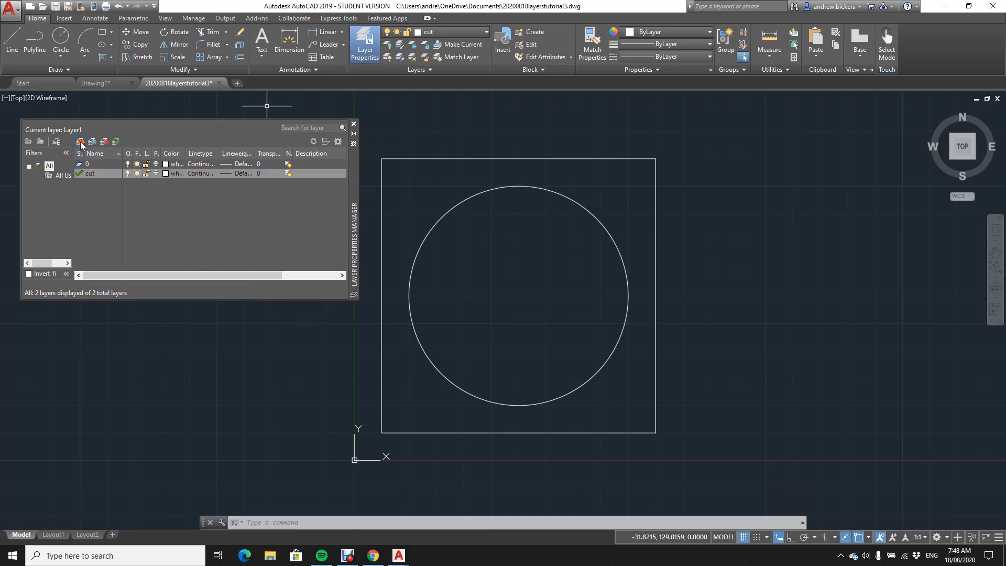
{"action": "type", "text": "en"}
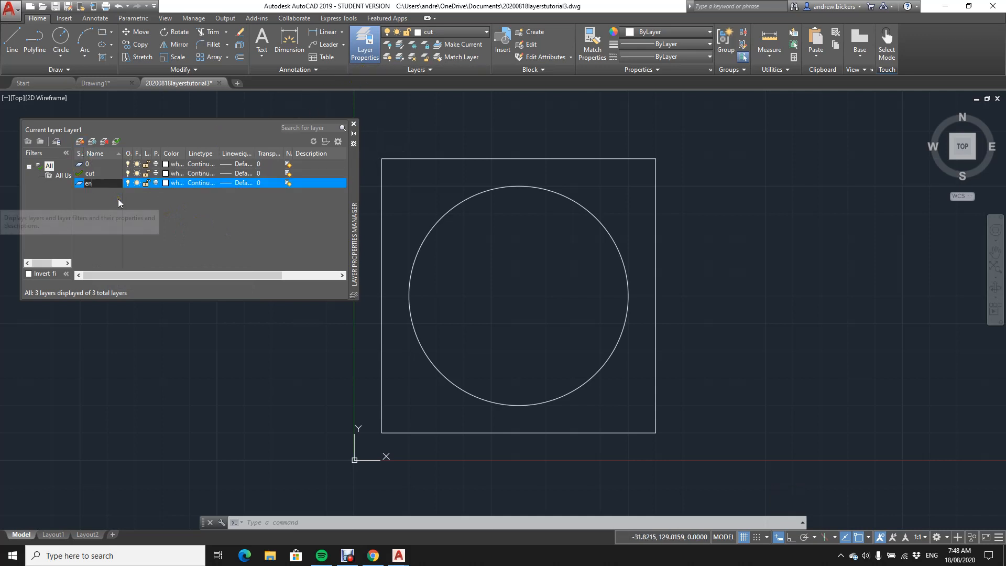
{"action": "type", "text": "grave"}
{"action": "key", "text": "Return"}
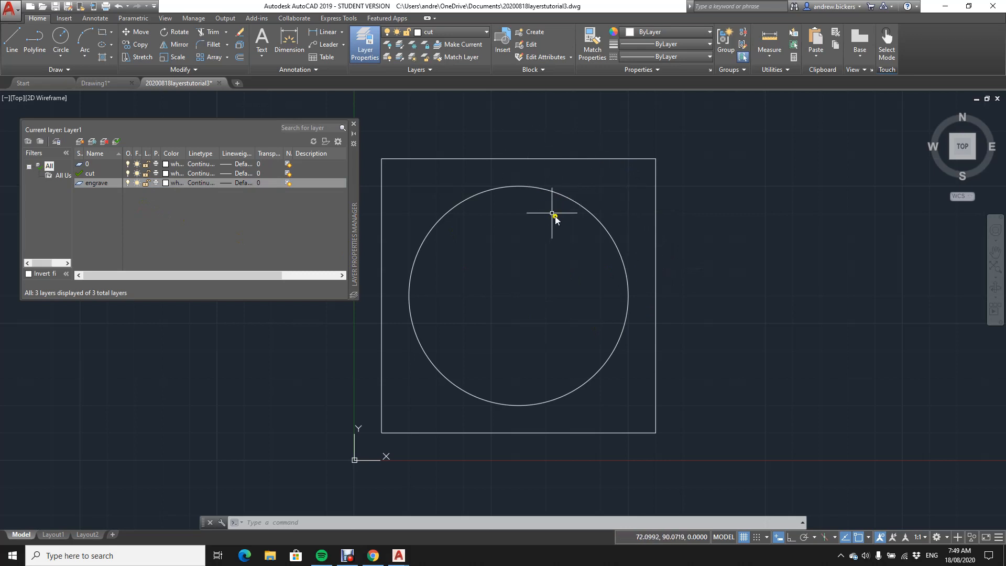
Set the engrave layer's colour to green, index colour 92
{"action": "left_click", "coordinate": [166, 183]}
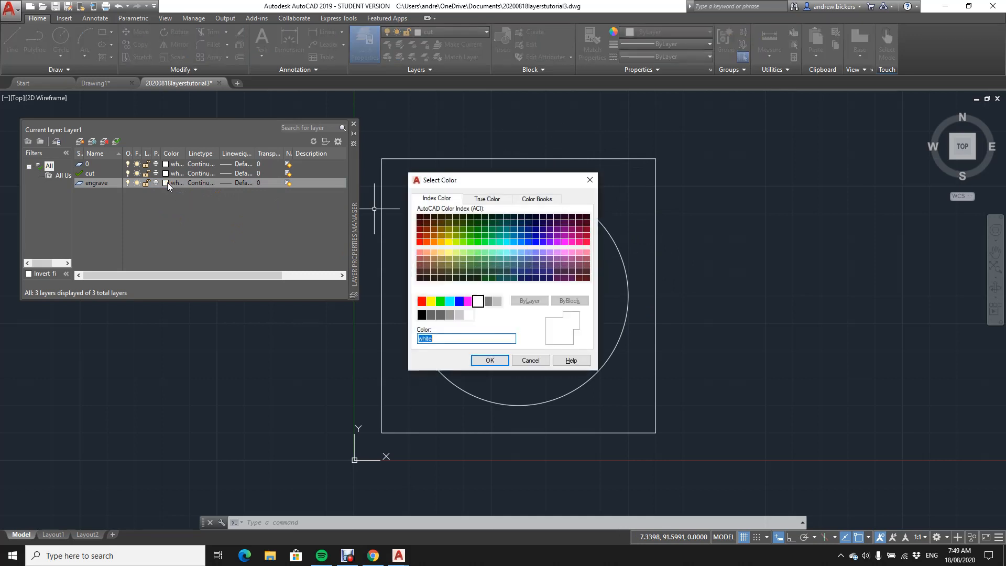
{"action": "left_click", "coordinate": [478, 237]}
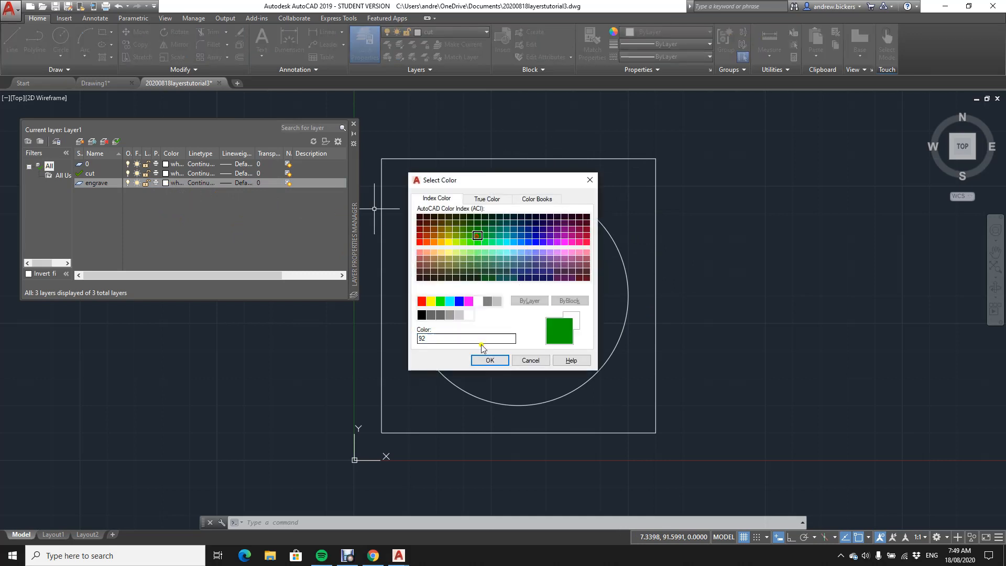
{"action": "left_click", "coordinate": [488, 360]}
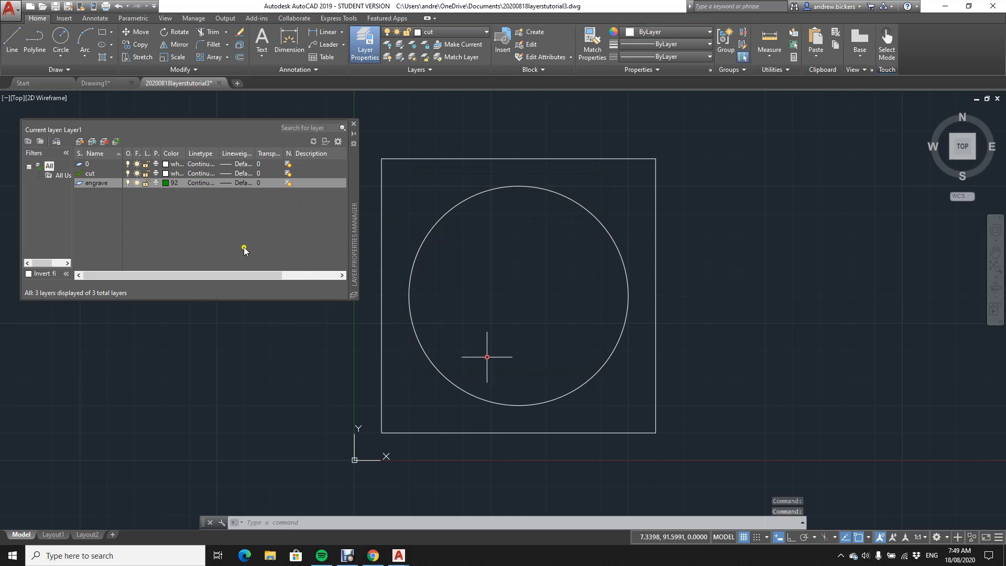
Set the cut layer's colour to red, index colour 10
{"action": "left_click", "coordinate": [166, 173]}
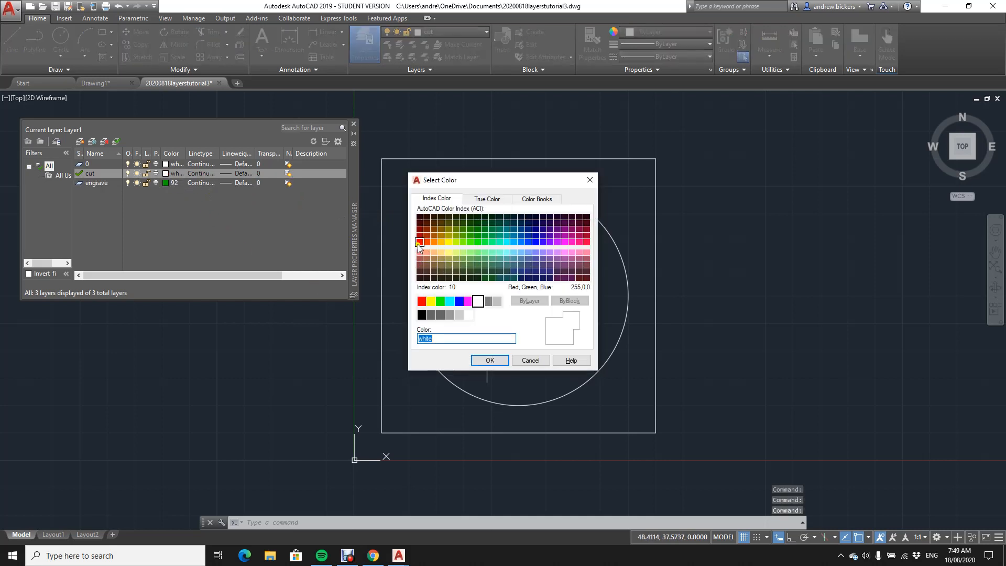
{"action": "left_click", "coordinate": [420, 242]}
{"action": "left_click", "coordinate": [489, 360]}
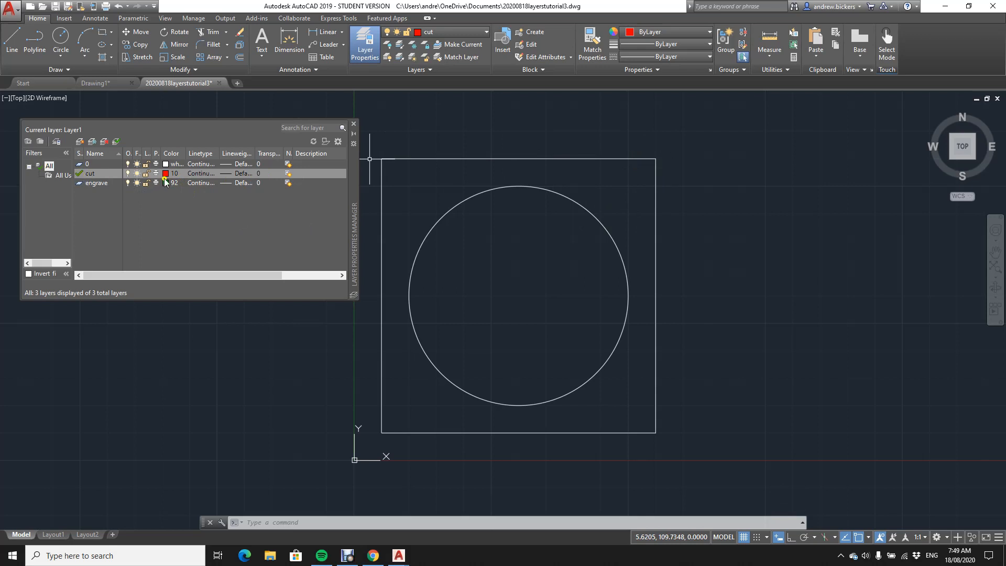
Draw a small circle with a radius of about 4 on the cut layer, inside the square's lower-left corner
{"action": "left_click", "coordinate": [61, 39]}
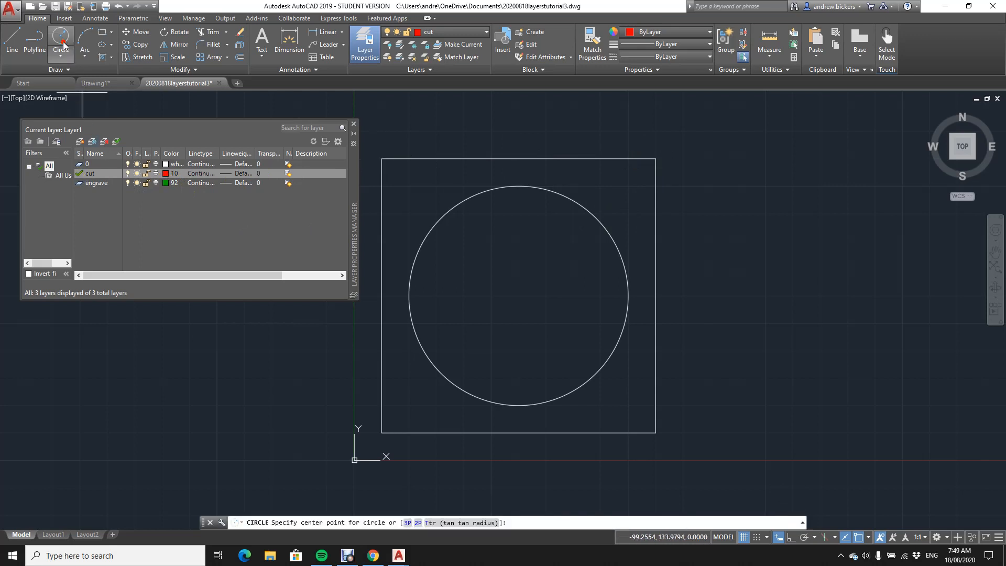
{"action": "left_click", "coordinate": [409, 407]}
{"action": "left_click", "coordinate": [417, 415]}
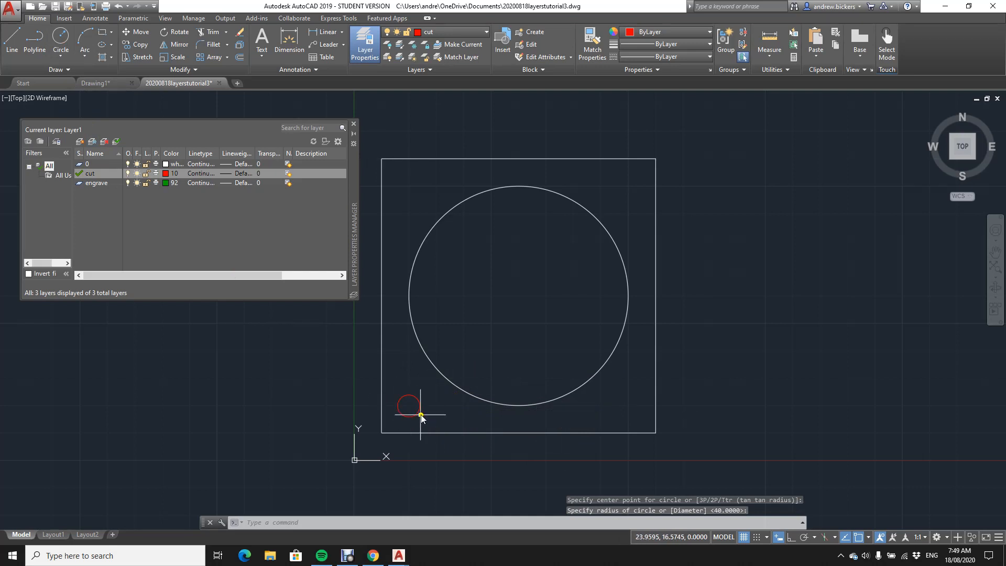
Make the engrave layer current and draw a similar small circle inside the square's lower-right corner
{"action": "double_click", "coordinate": [104, 184]}
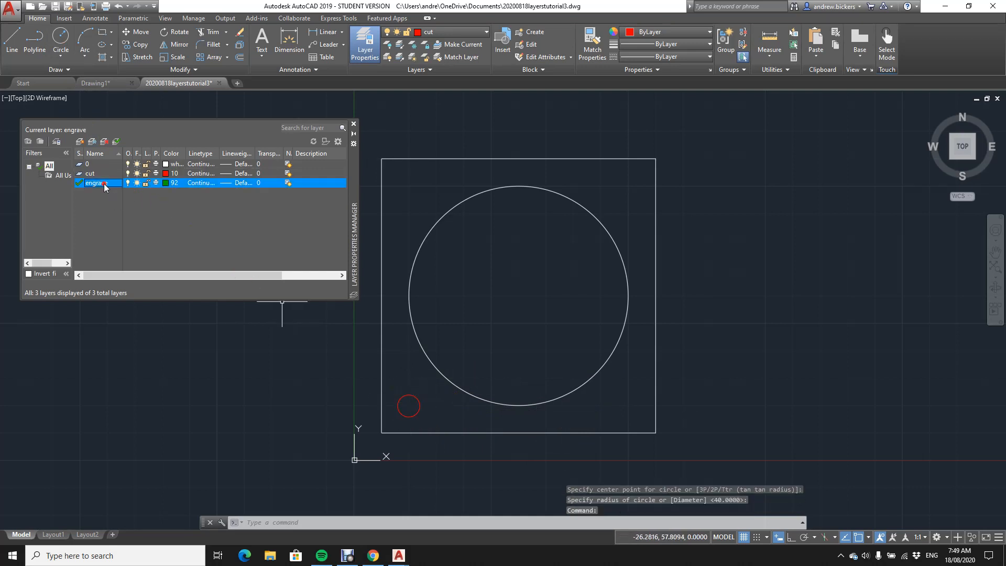
{"action": "left_click", "coordinate": [61, 37]}
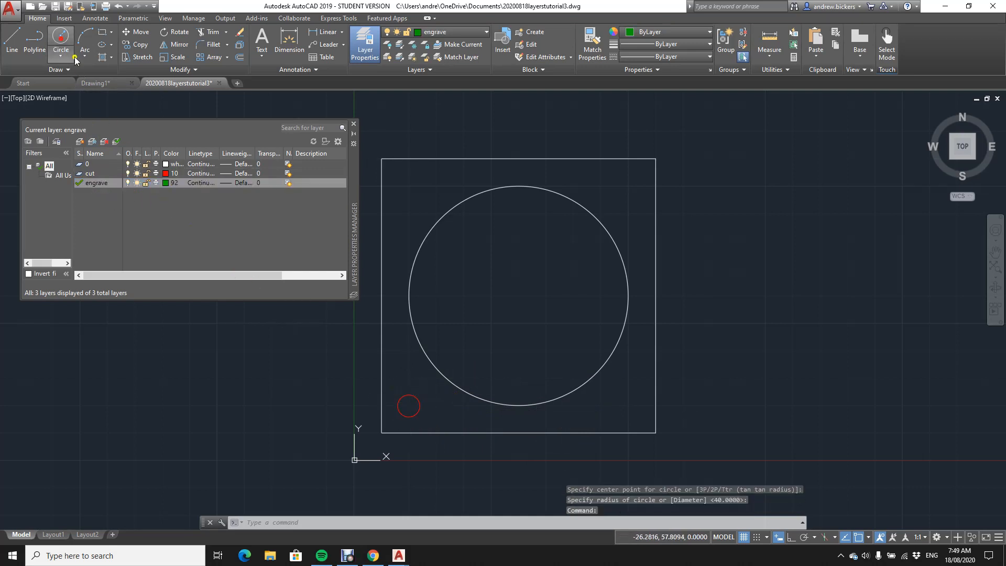
{"action": "left_click", "coordinate": [629, 407]}
{"action": "left_click", "coordinate": [635, 415]}
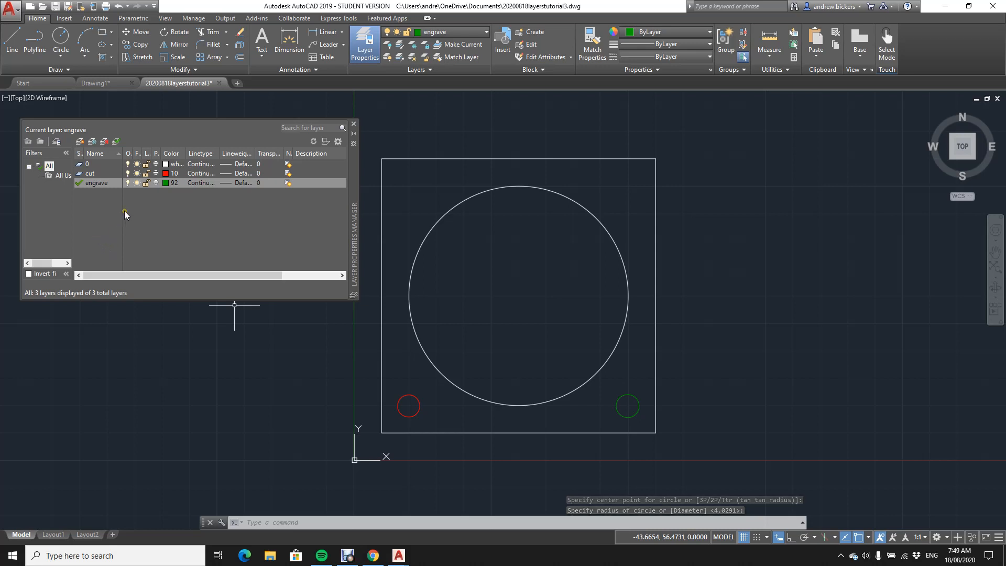
Try switching the visibility of the engrave and cut layers off and back on
{"action": "left_click", "coordinate": [127, 184]}
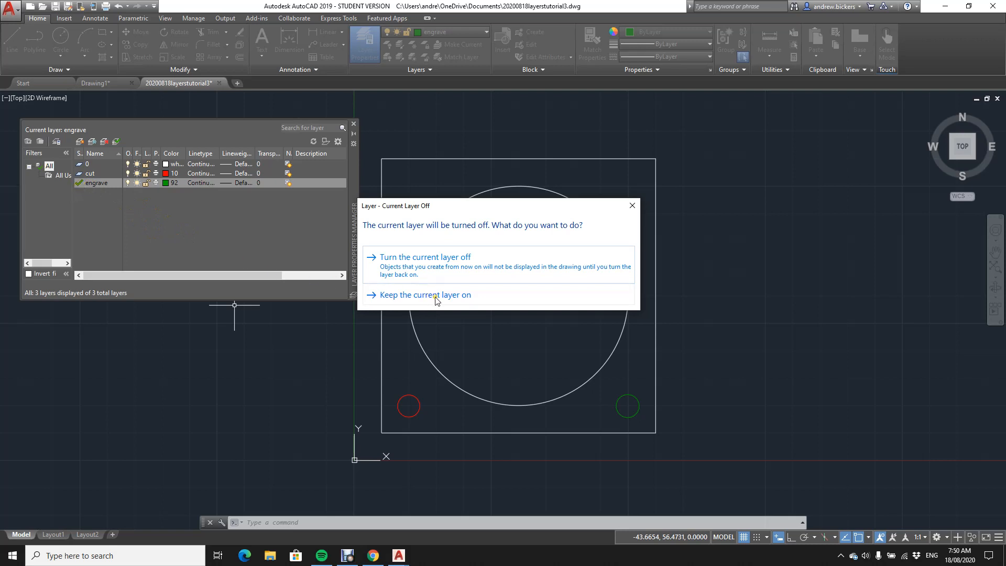
{"action": "left_click", "coordinate": [633, 206]}
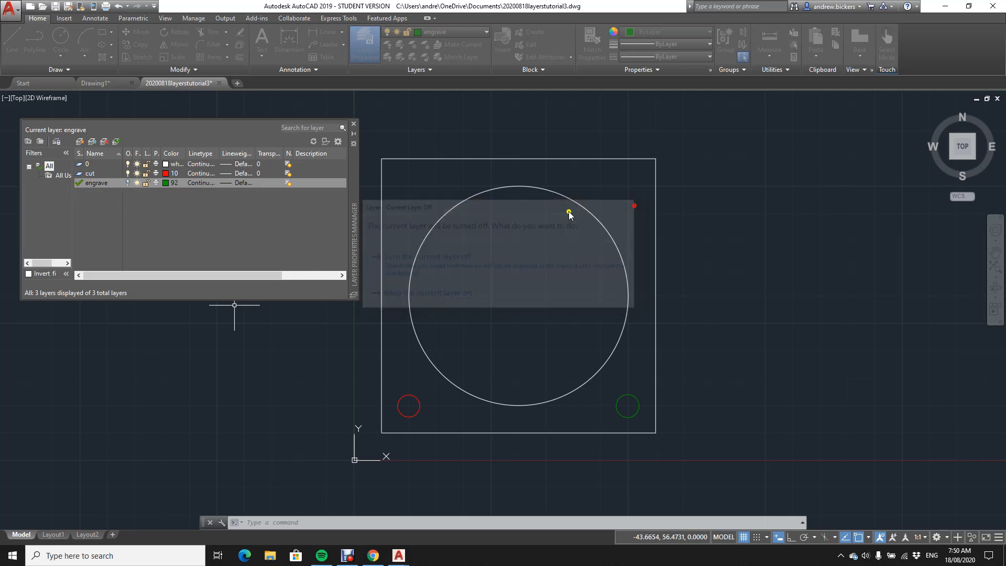
{"action": "left_click", "coordinate": [128, 184]}
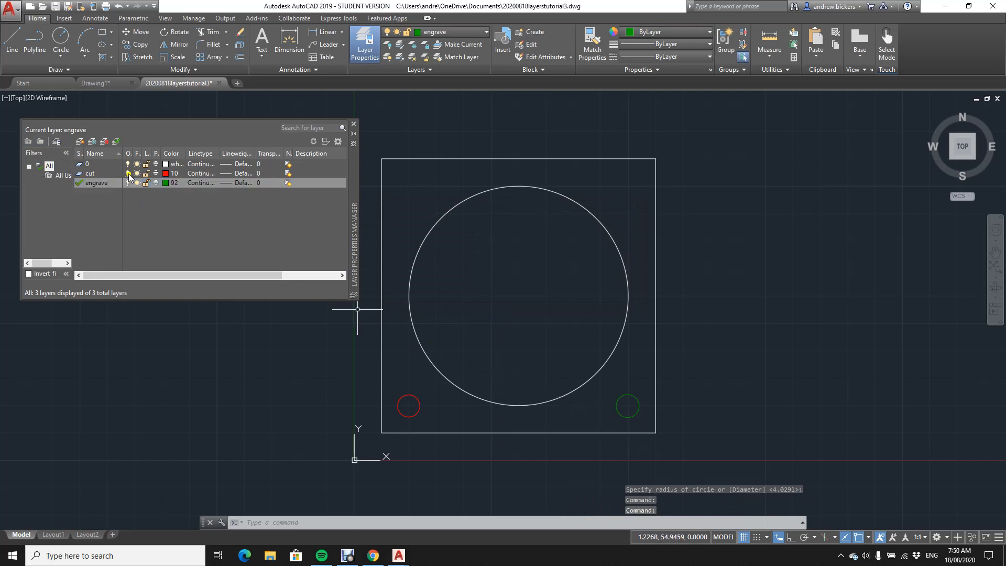
{"action": "left_click", "coordinate": [127, 174]}
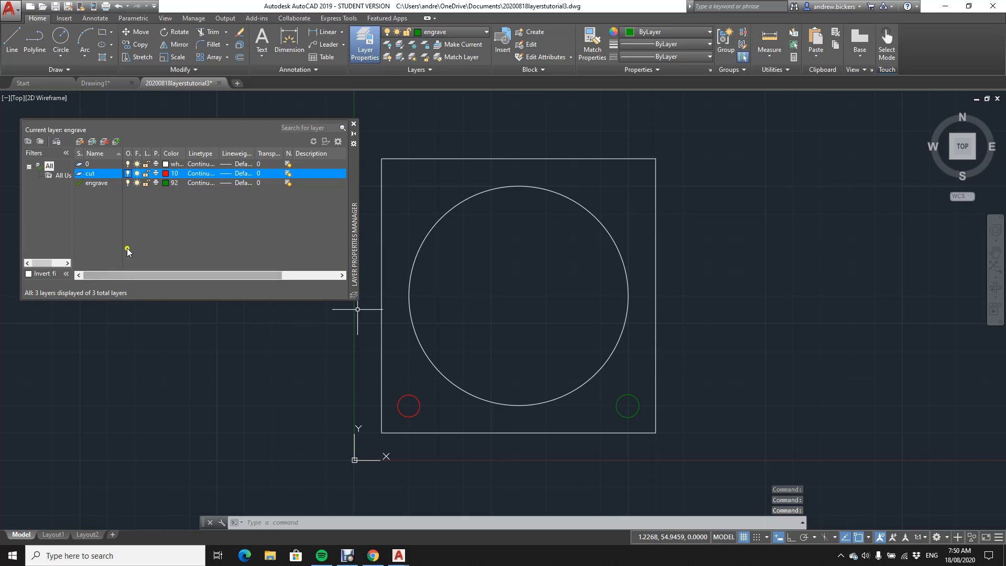
Select the square and the large circle to check which layer they are on, clearing the selection at the end
{"action": "left_click", "coordinate": [515, 159]}
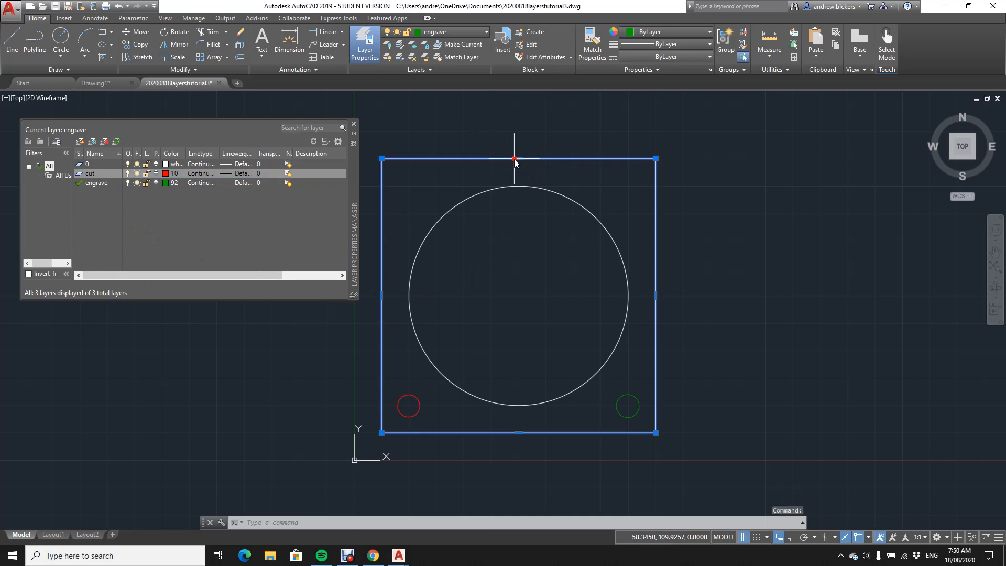
{"action": "key", "text": "Escape"}
{"action": "left_click", "coordinate": [513, 188]}
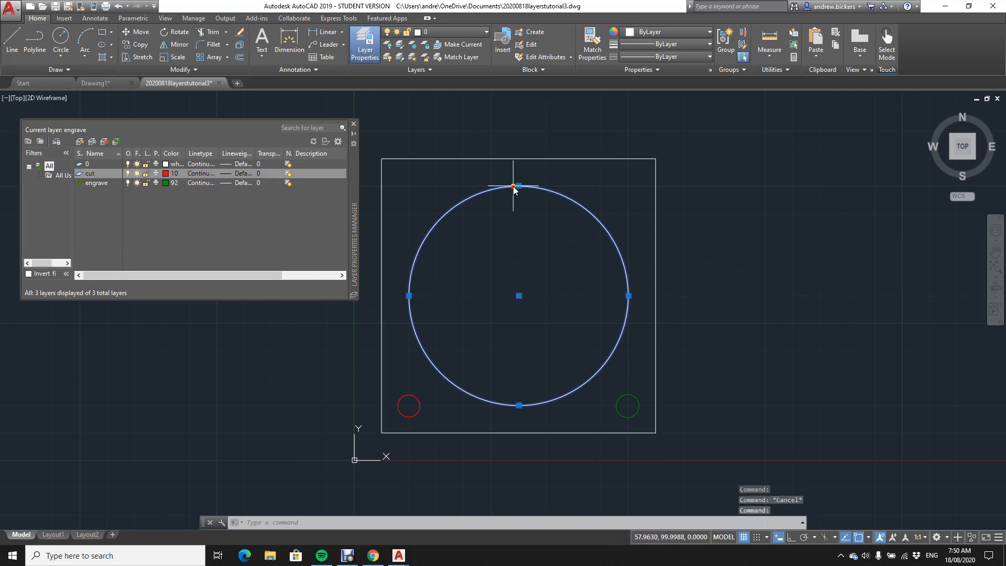
{"action": "key", "text": "Escape"}
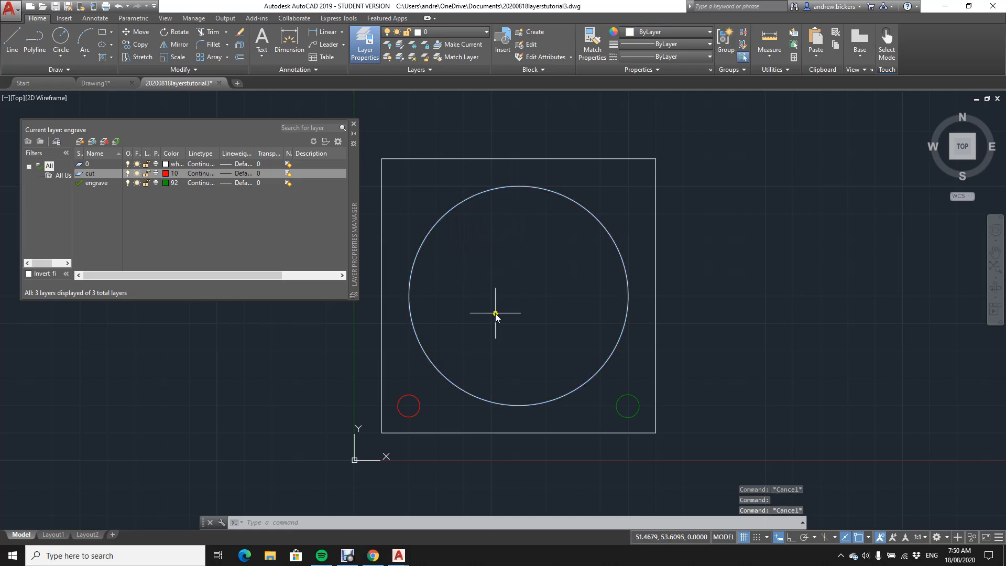
{"action": "left_click", "coordinate": [529, 158]}
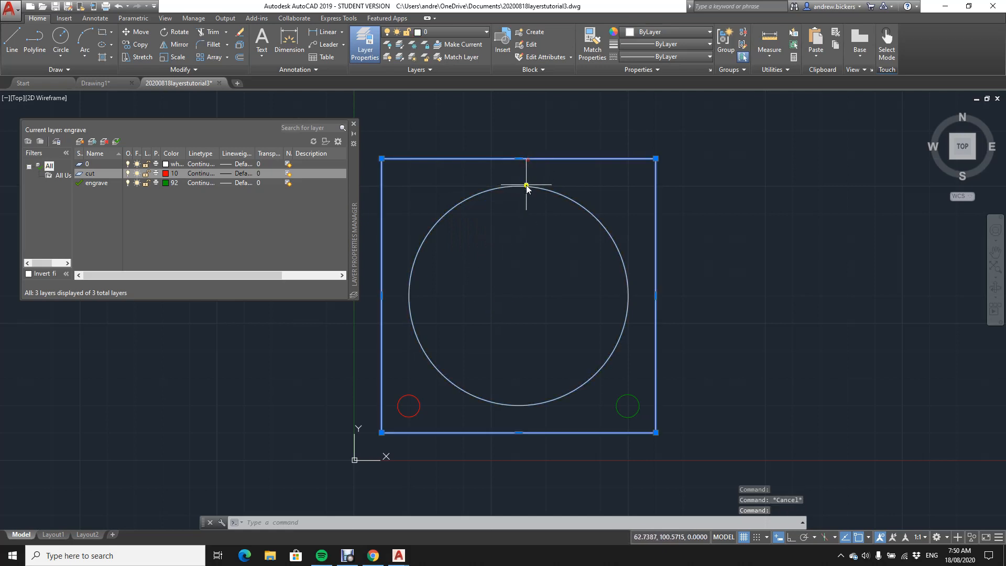
{"action": "left_click", "coordinate": [526, 185]}
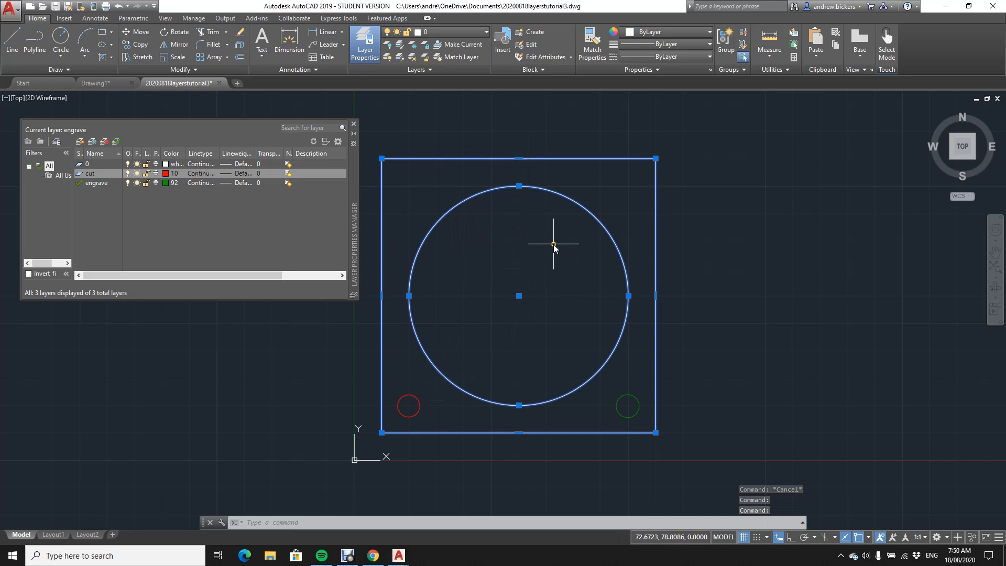
{"action": "key", "text": "Escape"}
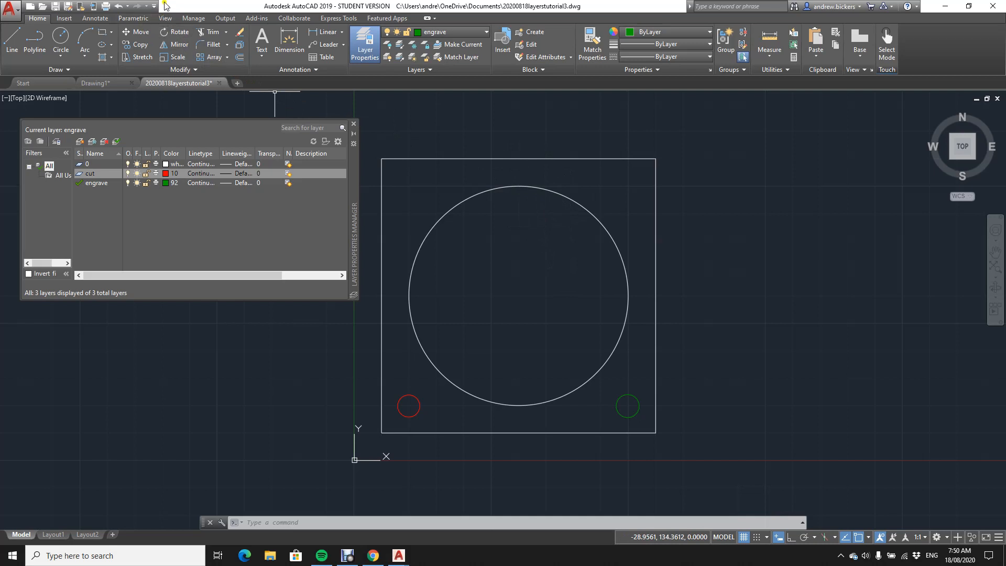
Open the Properties palette and place it clear of the square and circles
{"action": "left_click", "coordinate": [164, 18]}
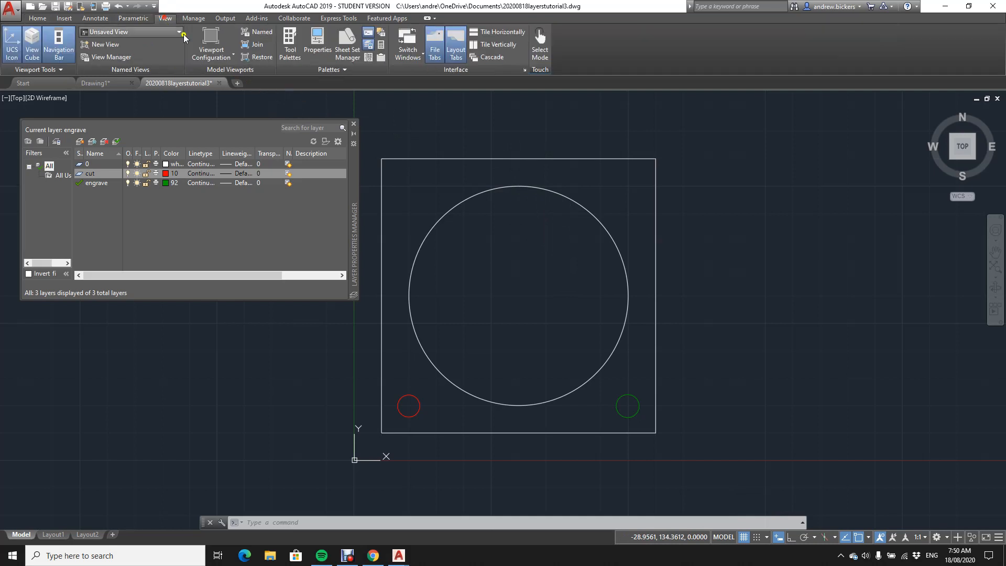
{"action": "left_click", "coordinate": [317, 52]}
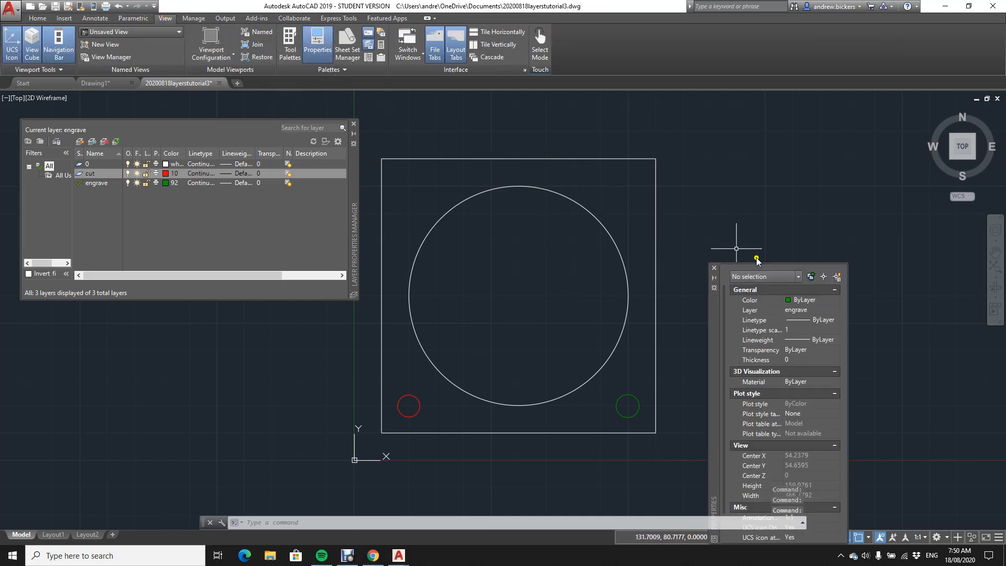
{"action": "left_click_drag", "start_coordinate": [714, 322], "coordinate": [775, 166]}
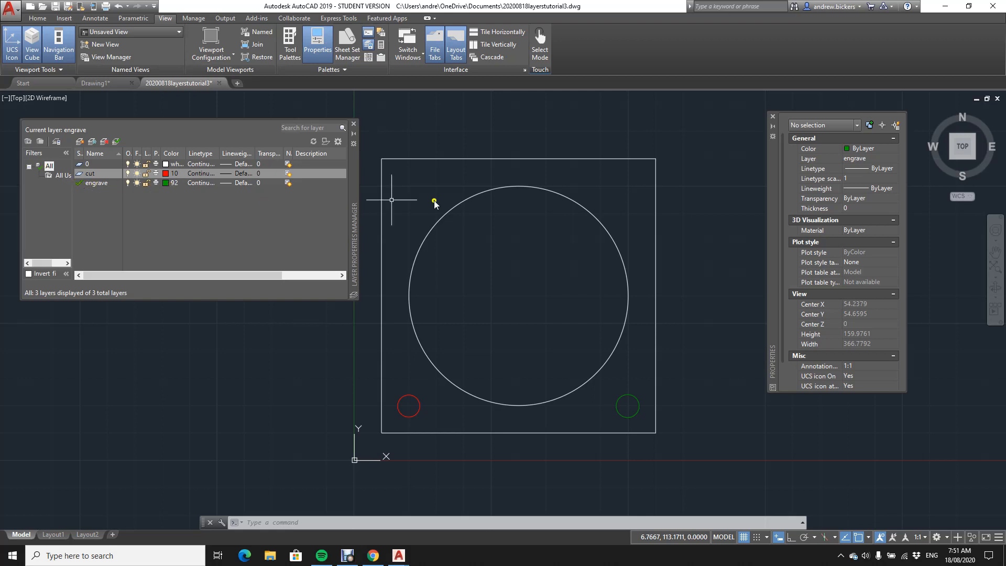
Move the square to the cut layer through its layer property and deselect it
{"action": "left_click", "coordinate": [616, 158]}
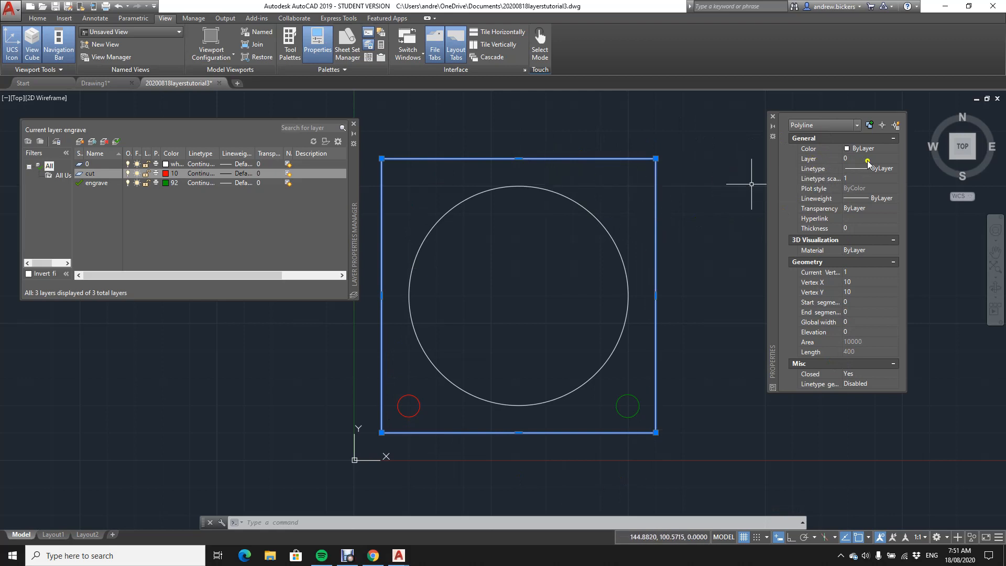
{"action": "left_click", "coordinate": [893, 160]}
{"action": "left_click", "coordinate": [893, 159]}
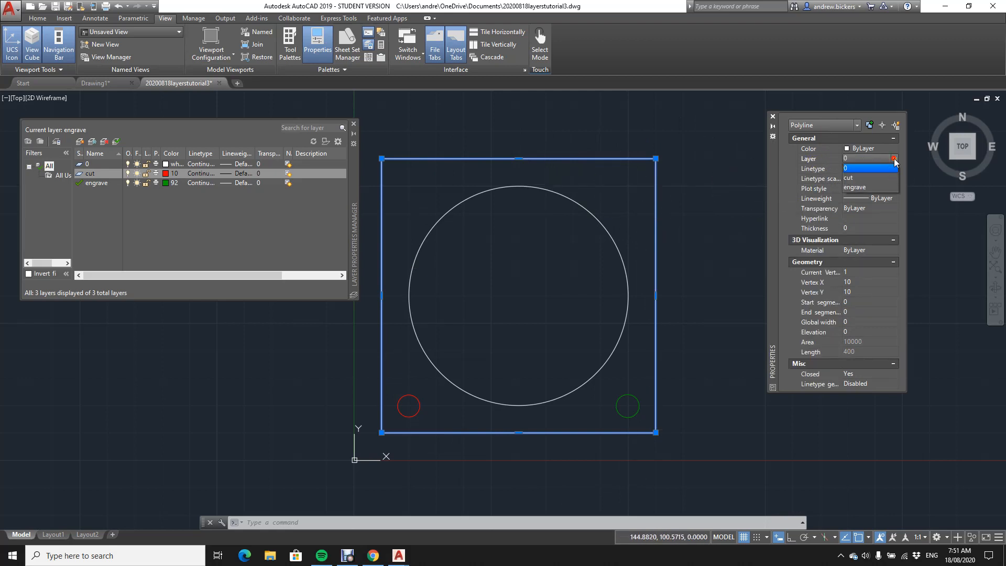
{"action": "left_click", "coordinate": [866, 179]}
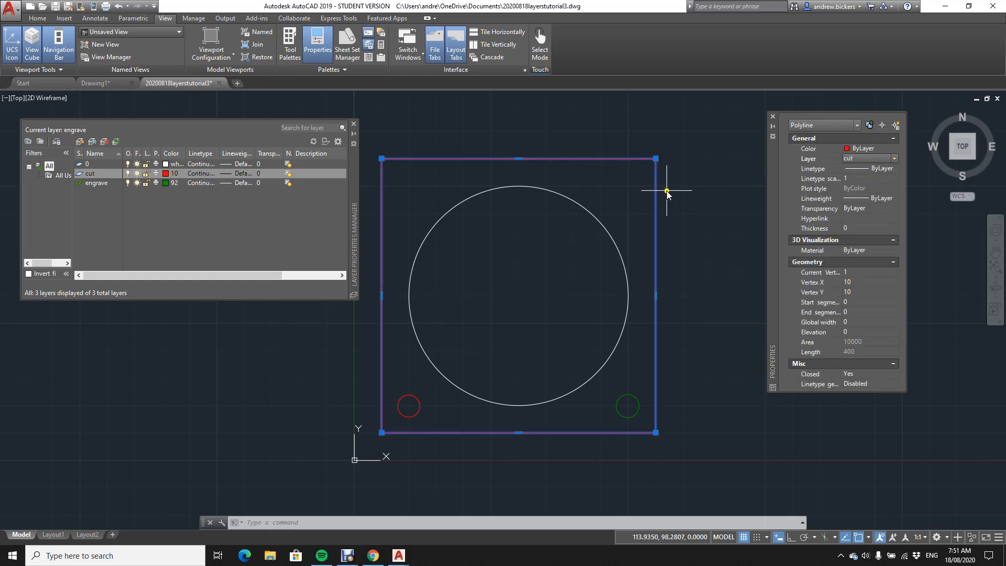
{"action": "key", "text": "Escape"}
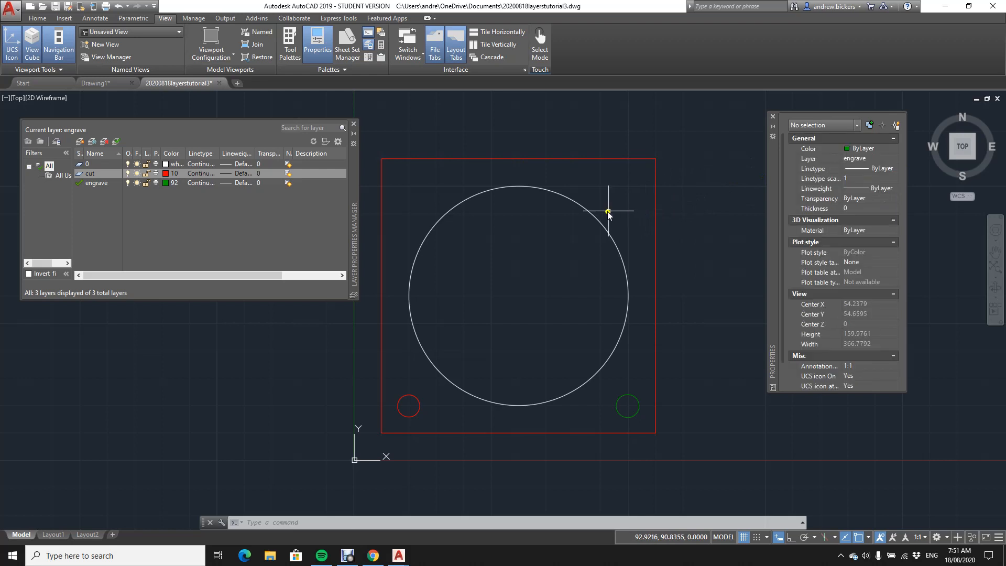
Move the large circle to the engrave layer through its layer property and deselect it
{"action": "left_click", "coordinate": [604, 216]}
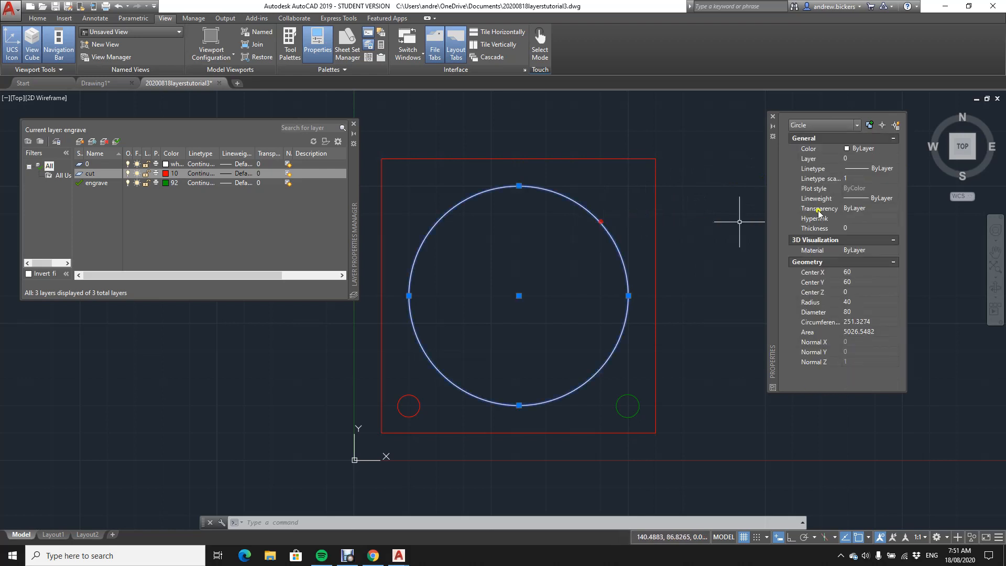
{"action": "left_click", "coordinate": [891, 159]}
{"action": "left_click", "coordinate": [894, 158]}
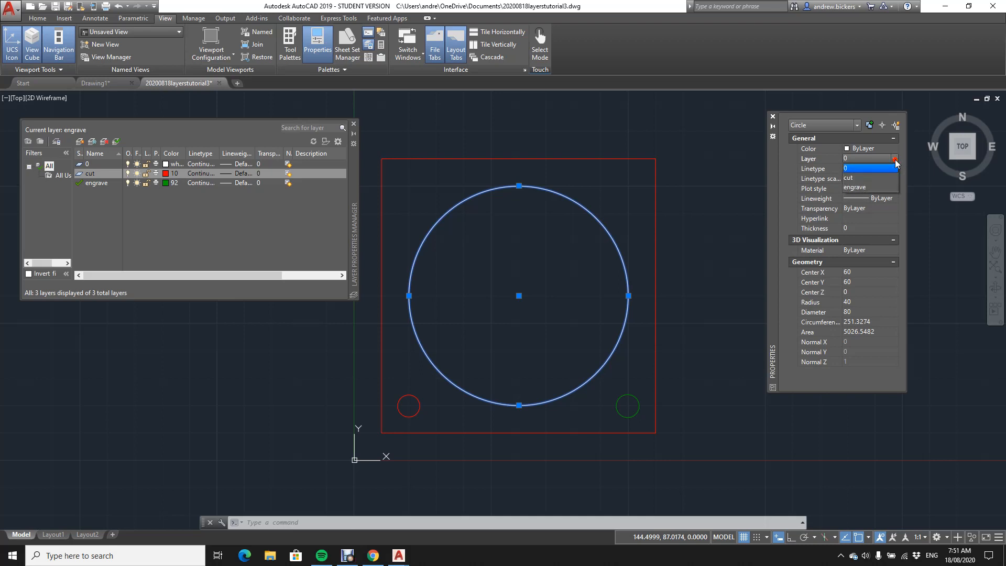
{"action": "left_click", "coordinate": [867, 187]}
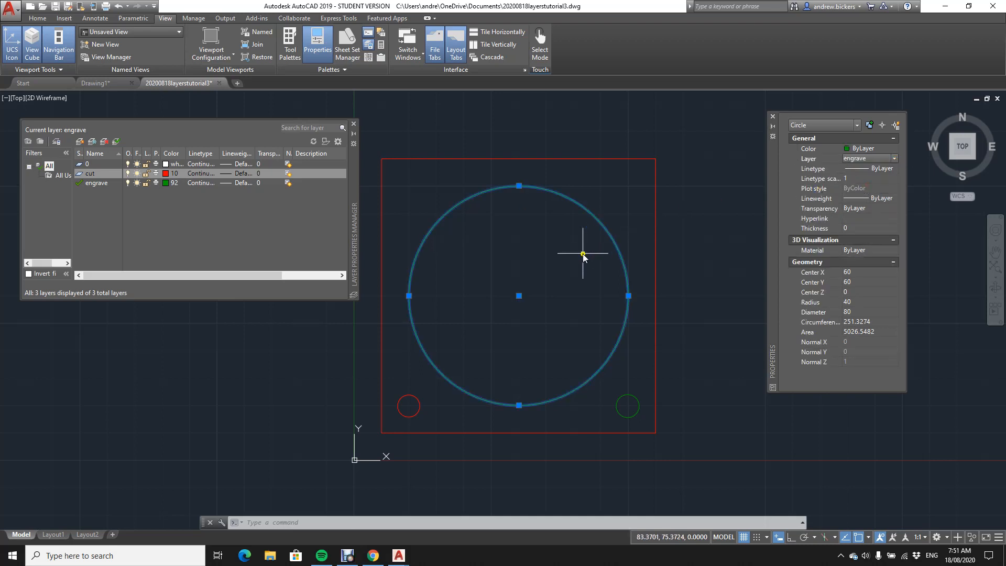
{"action": "key", "text": "Escape"}
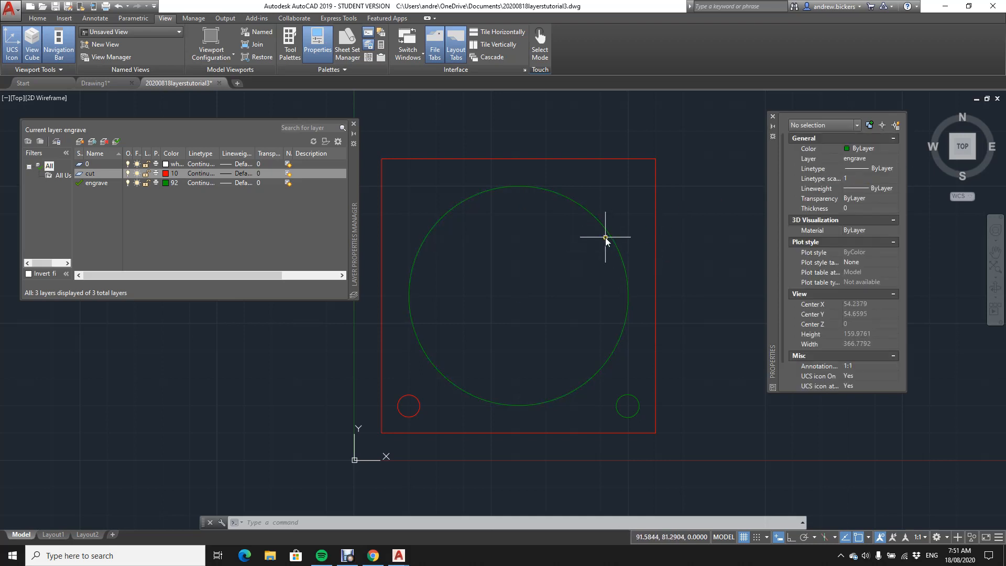
Select both small circles and the large circle together and assign them all to the engrave layer
{"action": "left_click", "coordinate": [409, 396]}
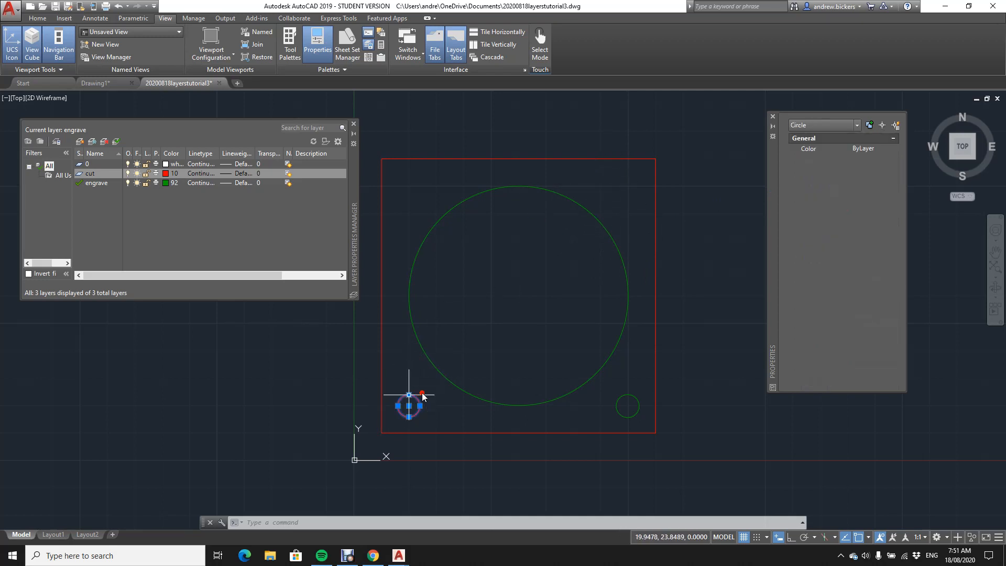
{"action": "left_click", "coordinate": [454, 386]}
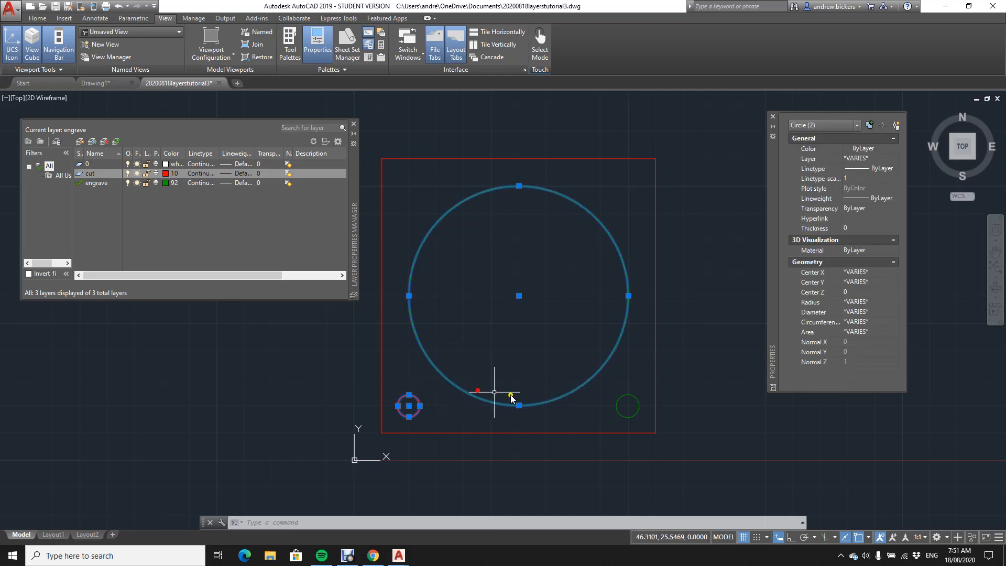
{"action": "left_click", "coordinate": [617, 407]}
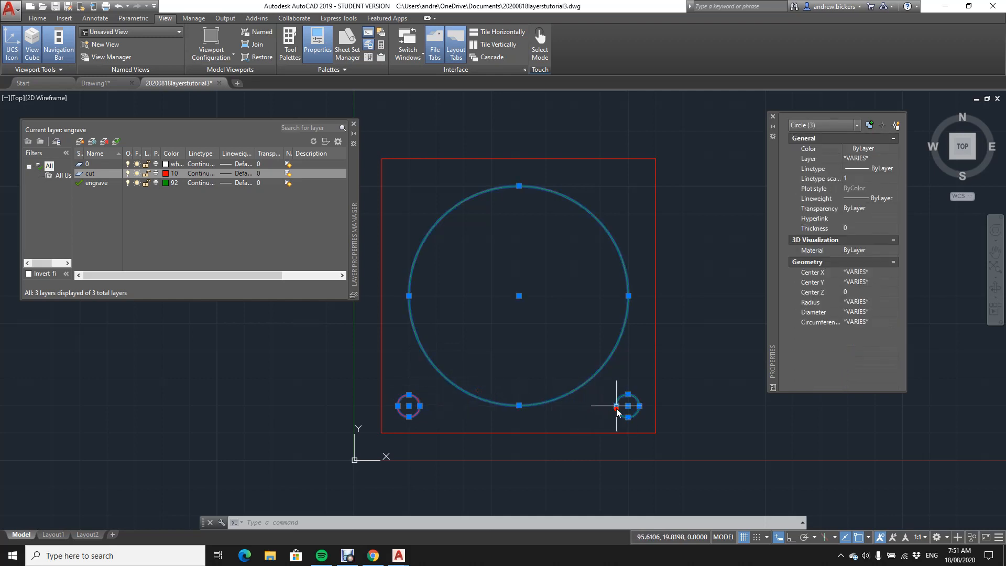
{"action": "left_click", "coordinate": [883, 158]}
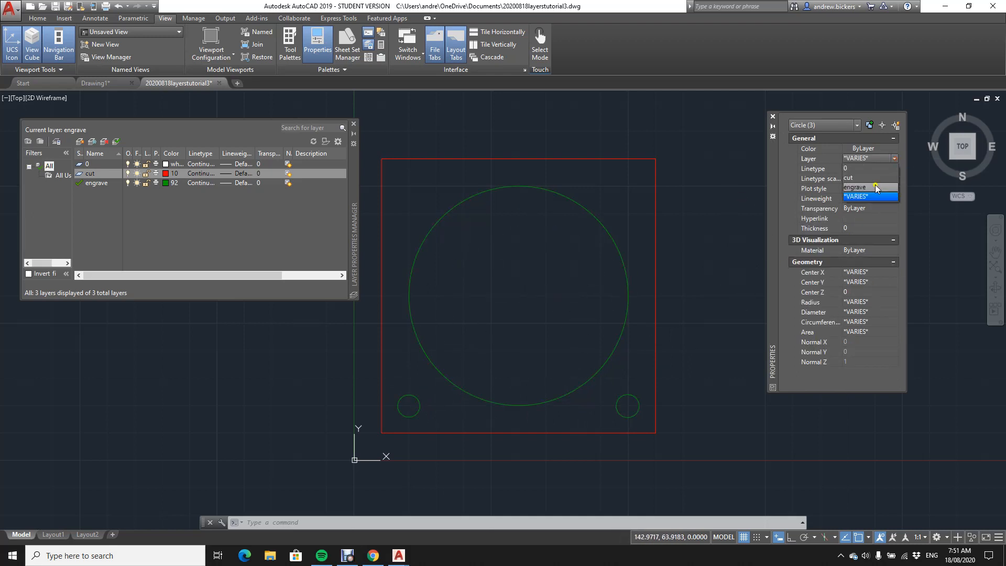
{"action": "left_click", "coordinate": [876, 187]}
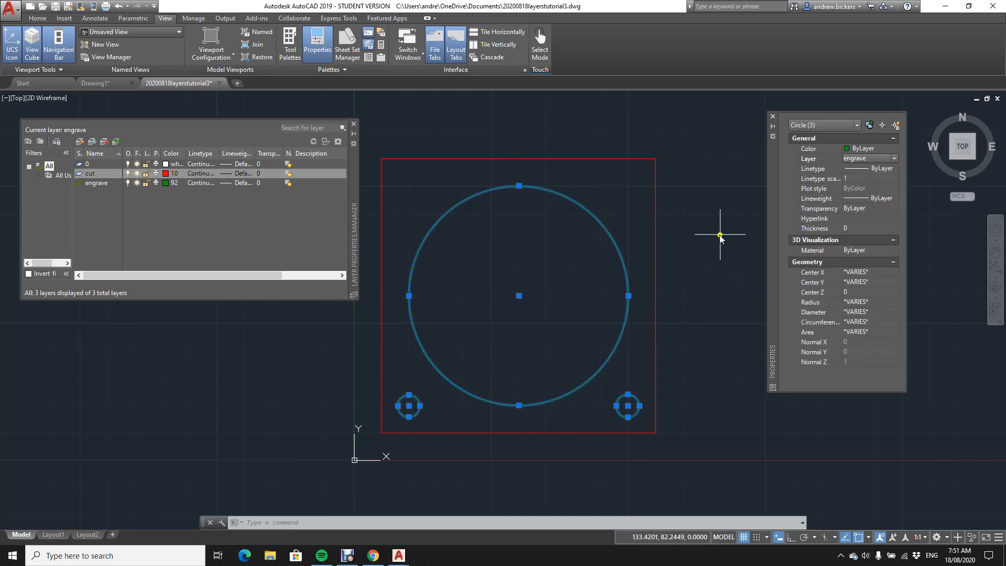
{"action": "key", "text": "Escape"}
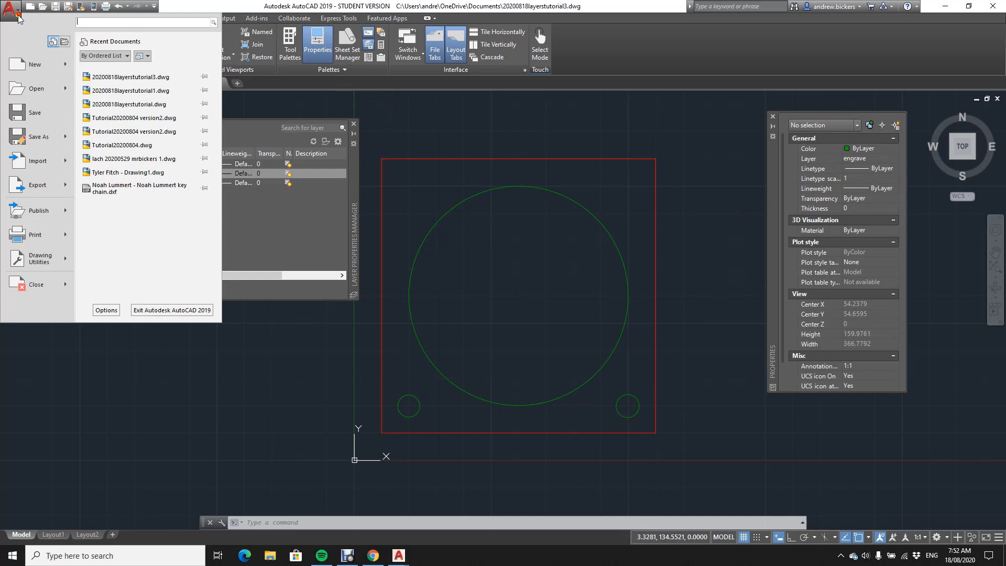
Save the drawing under its existing file name
{"action": "left_click", "coordinate": [32, 113]}
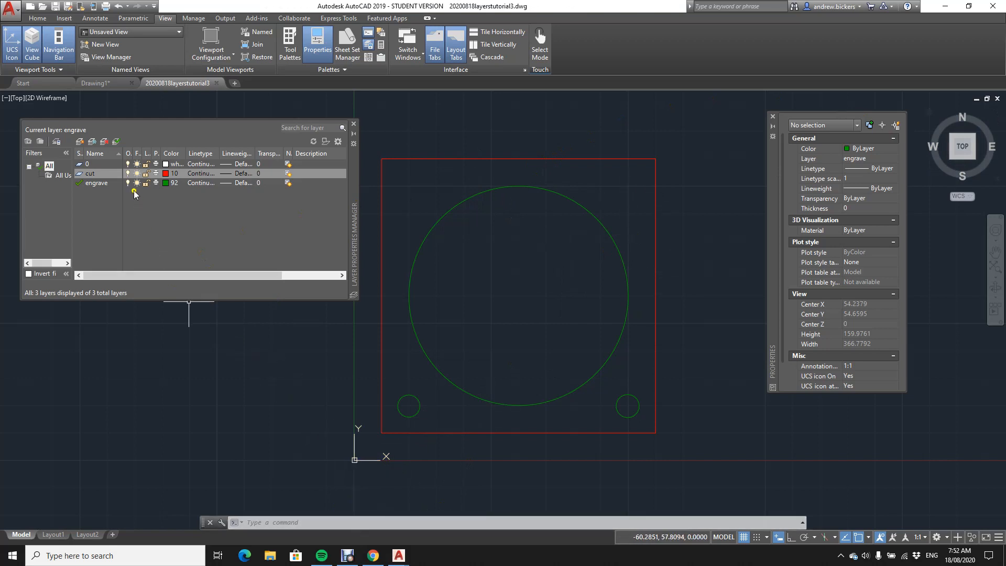
{"action": "left_click", "coordinate": [160, 123]}
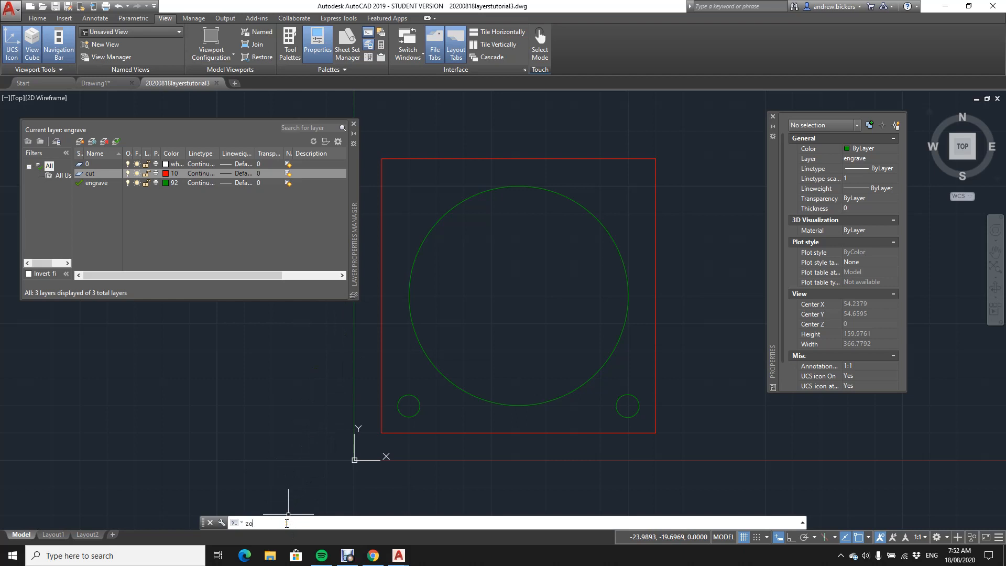
Zoom to the drawing's extents and back out until the whole square has space around it
{"action": "key", "text": "Return"}
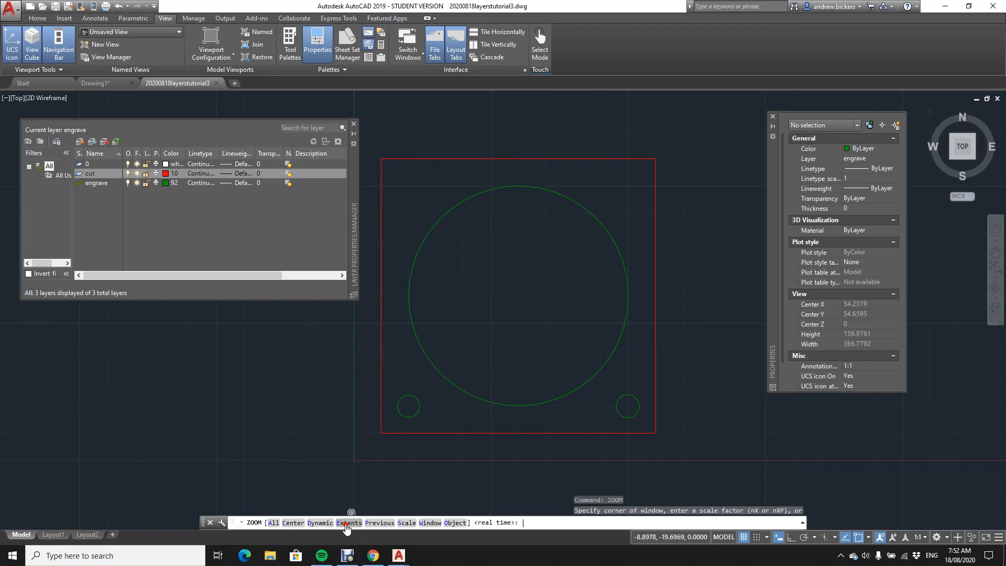
{"action": "type", "text": "E"}
{"action": "key", "text": "Return"}
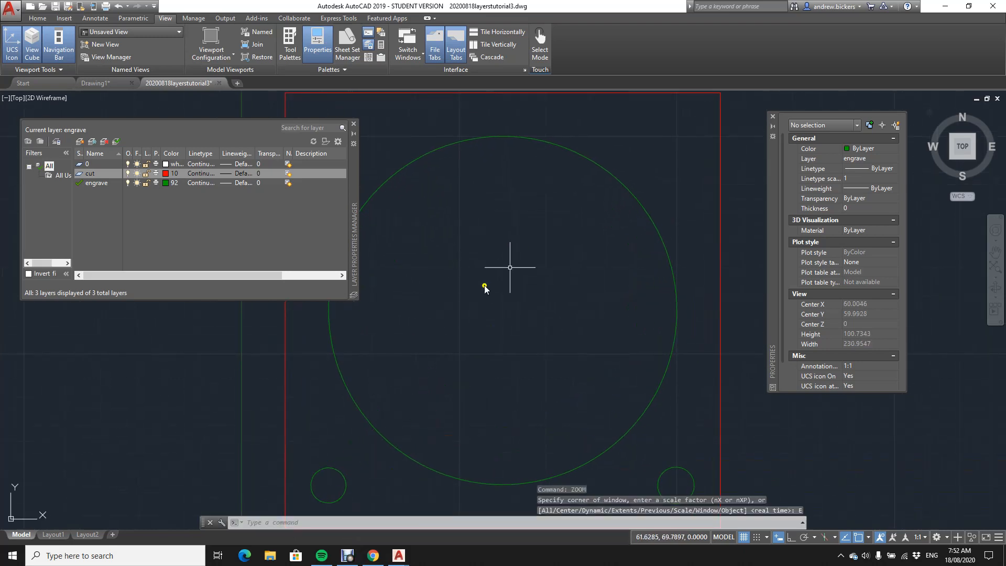
{"action": "scroll", "coordinate": [496, 333], "scroll_direction": "down", "scroll_amount": 2}
{"action": "scroll", "coordinate": [495, 333], "scroll_direction": "down", "scroll_amount": 2}
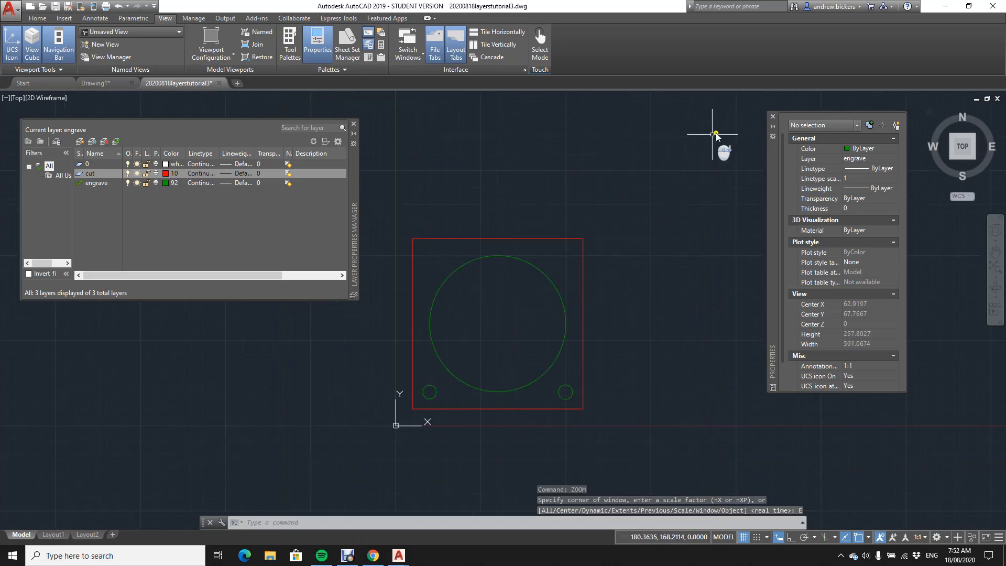